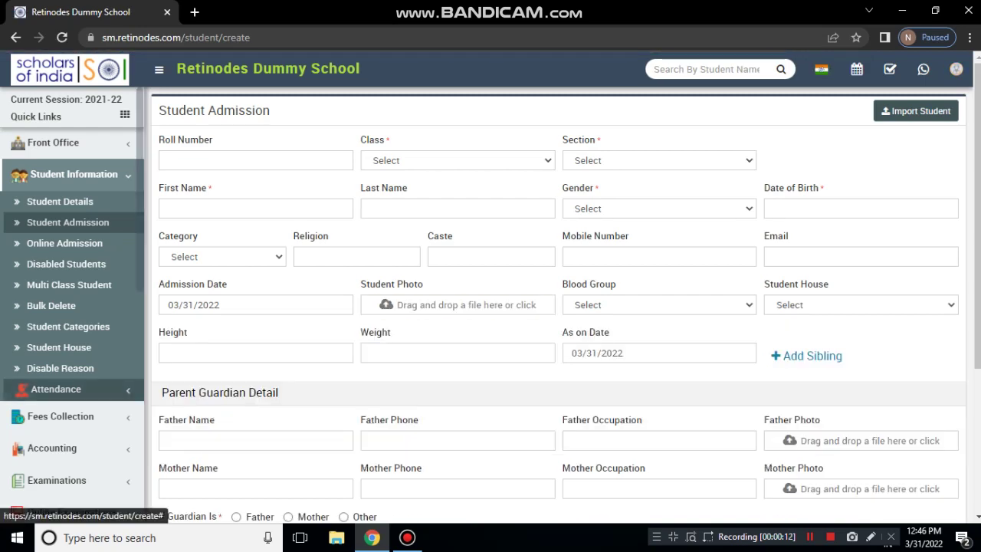
Expand the System Settings submenu in the left sidebar
{"action": "scroll", "coordinate": [560, 306], "scroll_direction": "down", "scroll_amount": 1}
{"action": "scroll", "coordinate": [560, 307], "scroll_direction": "up", "scroll_amount": 1}
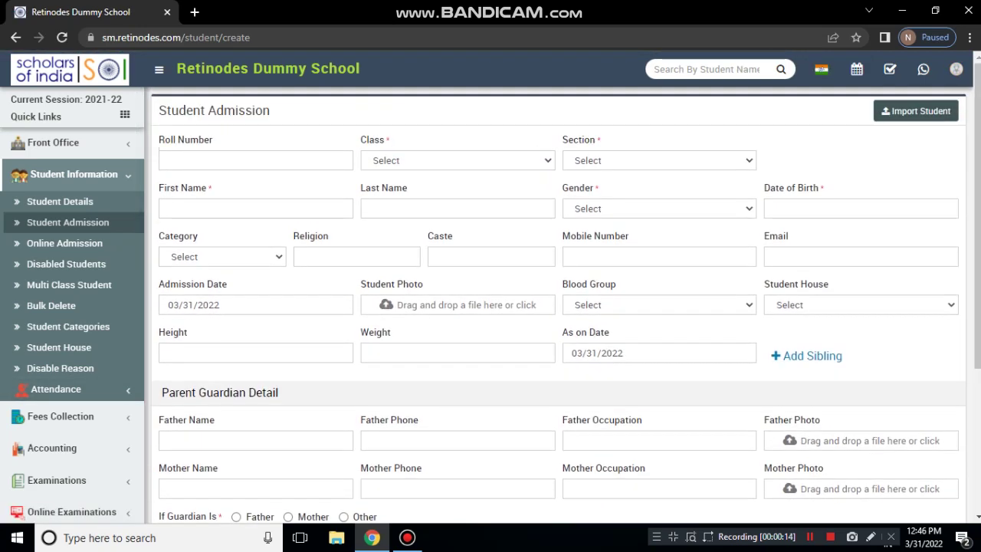
{"action": "scroll", "coordinate": [69, 460], "scroll_direction": "down", "scroll_amount": 6}
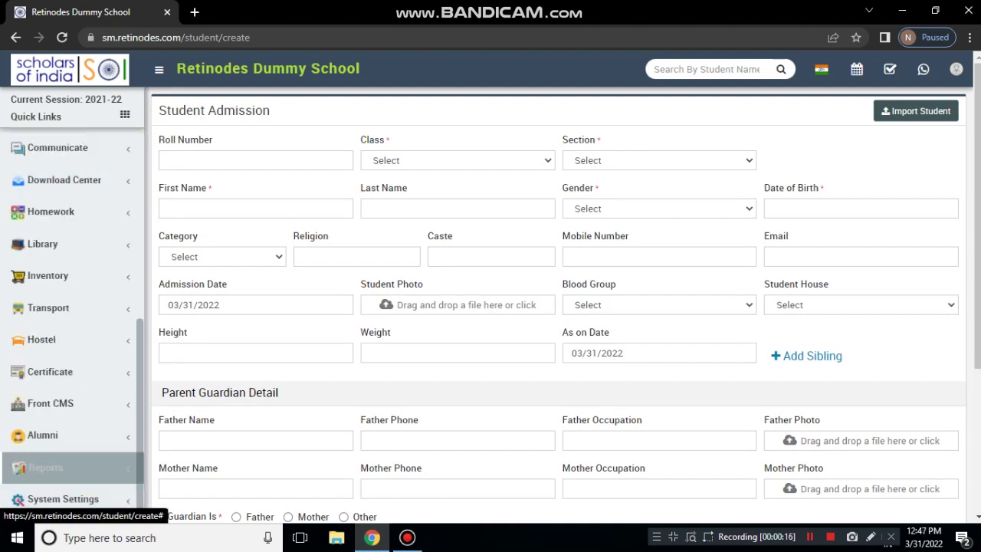
{"action": "left_click", "coordinate": [63, 500]}
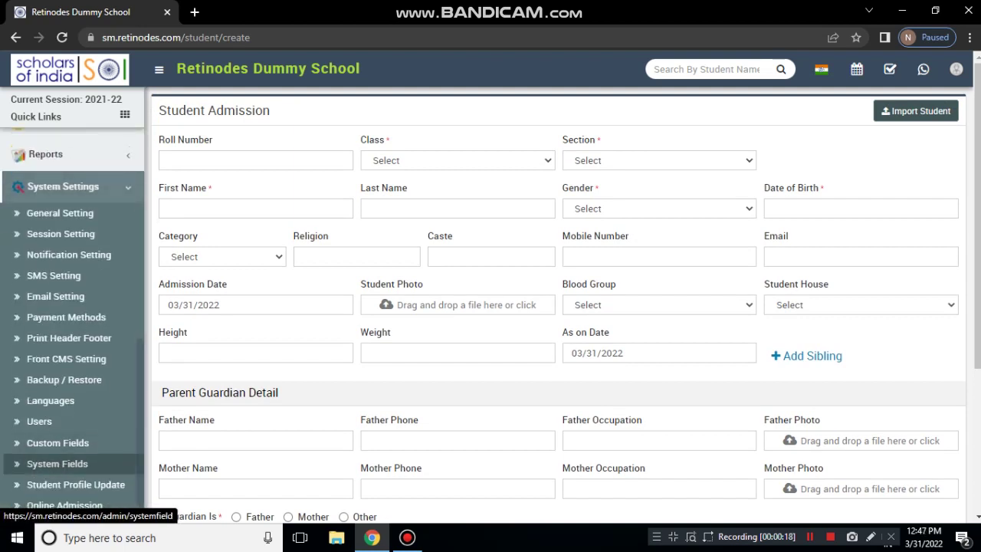
Open General Setting in a new tab, confirm admission numbers auto-generate with prefix R from 1, then return to the admission form
{"action": "middle_click", "coordinate": [73, 213]}
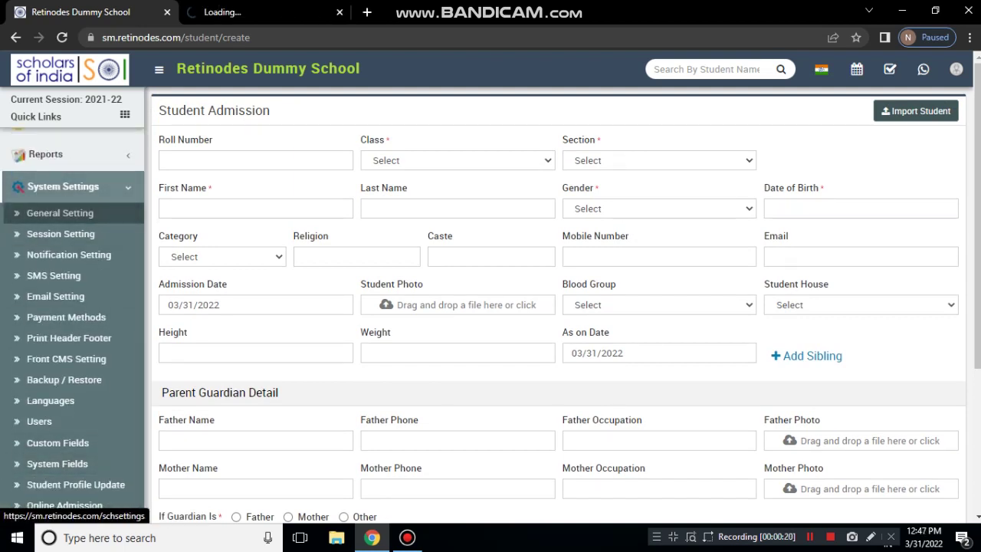
{"action": "key", "text": "ctrl+Tab"}
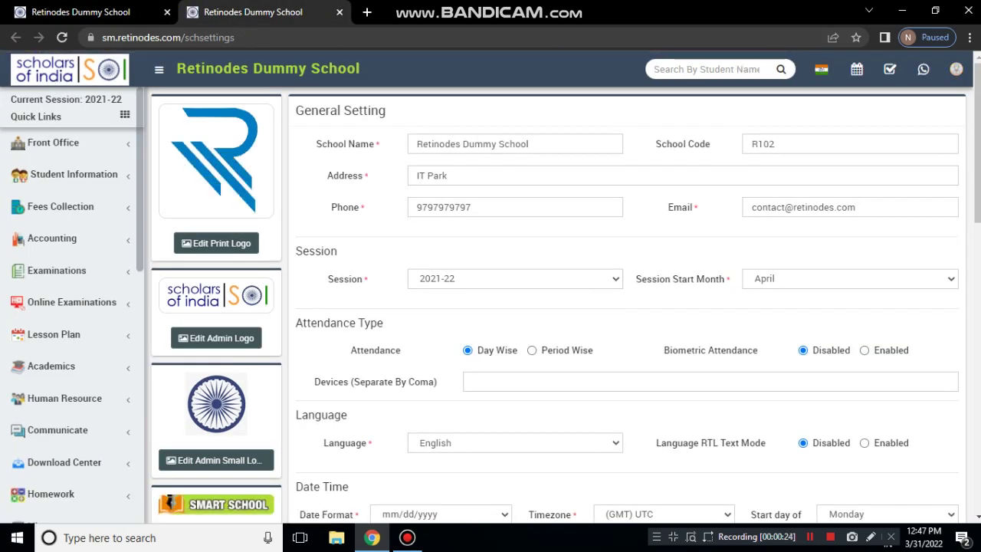
{"action": "scroll", "coordinate": [629, 307], "scroll_direction": "down", "scroll_amount": 1}
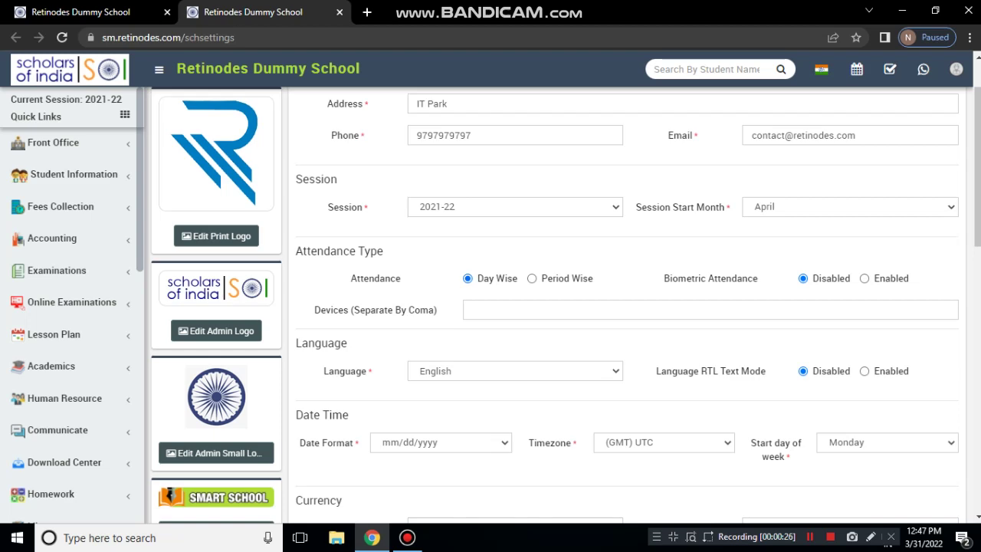
{"action": "scroll", "coordinate": [628, 307], "scroll_direction": "down", "scroll_amount": 4}
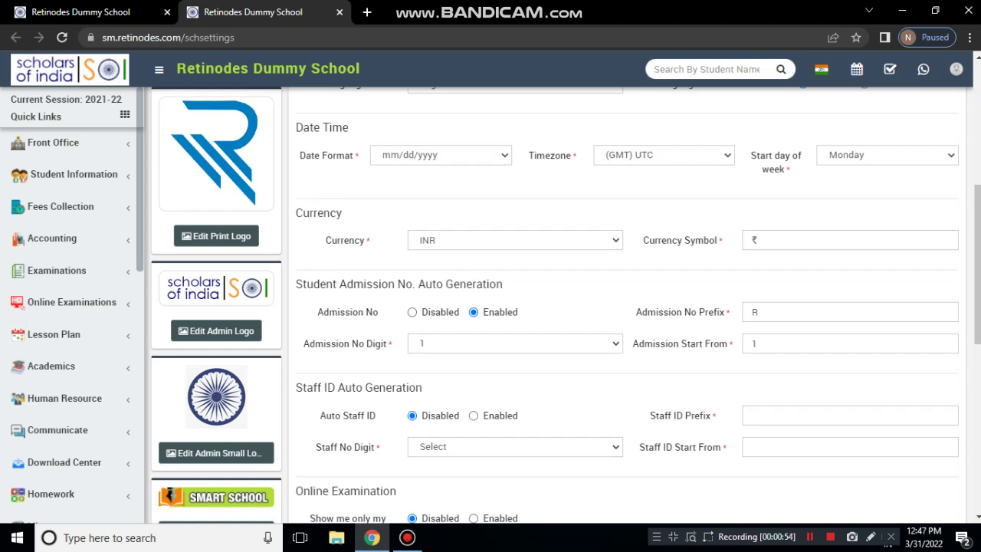
{"action": "left_click", "coordinate": [515, 345]}
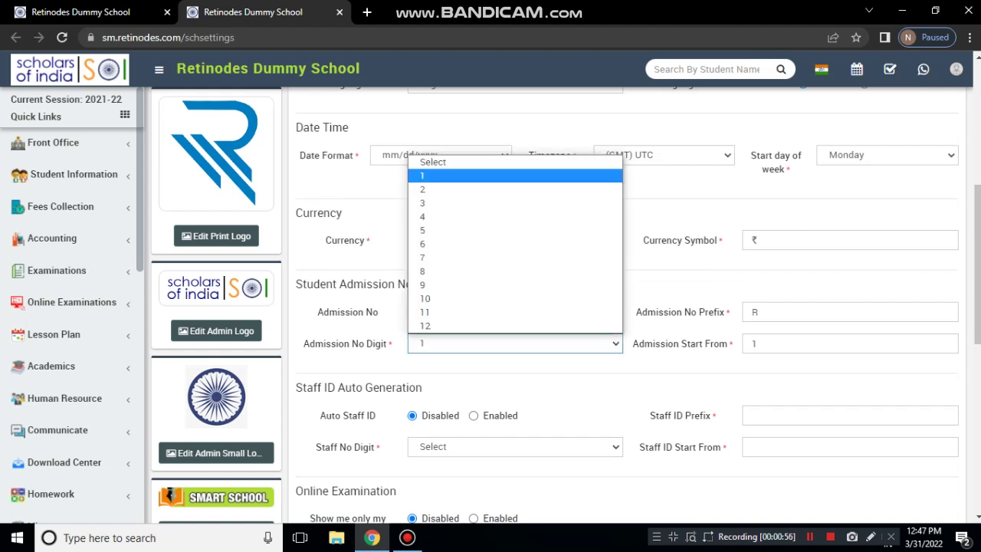
{"action": "key", "text": "Escape"}
{"action": "scroll", "coordinate": [628, 306], "scroll_direction": "down", "scroll_amount": 1}
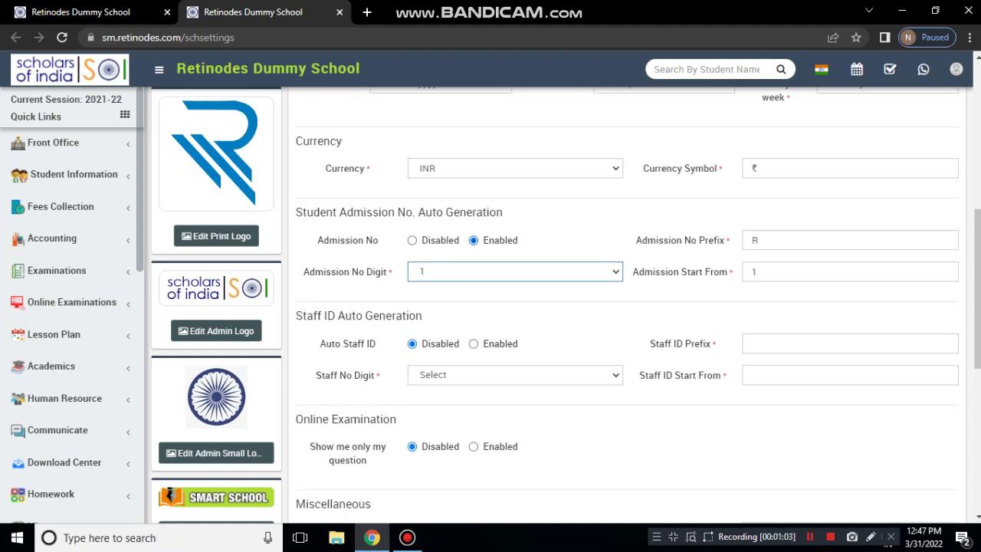
{"action": "scroll", "coordinate": [627, 307], "scroll_direction": "down", "scroll_amount": 5}
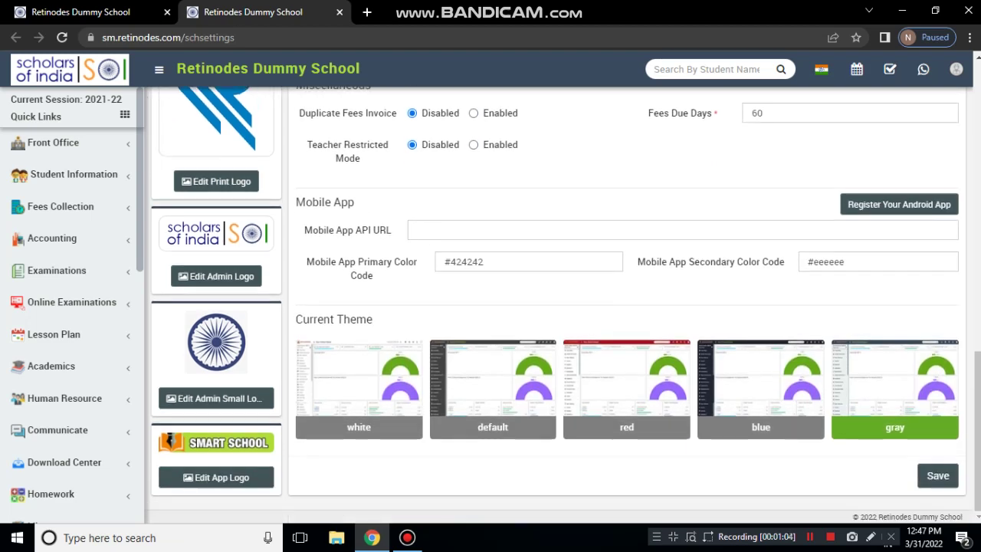
{"action": "scroll", "coordinate": [627, 307], "scroll_direction": "up", "scroll_amount": 5}
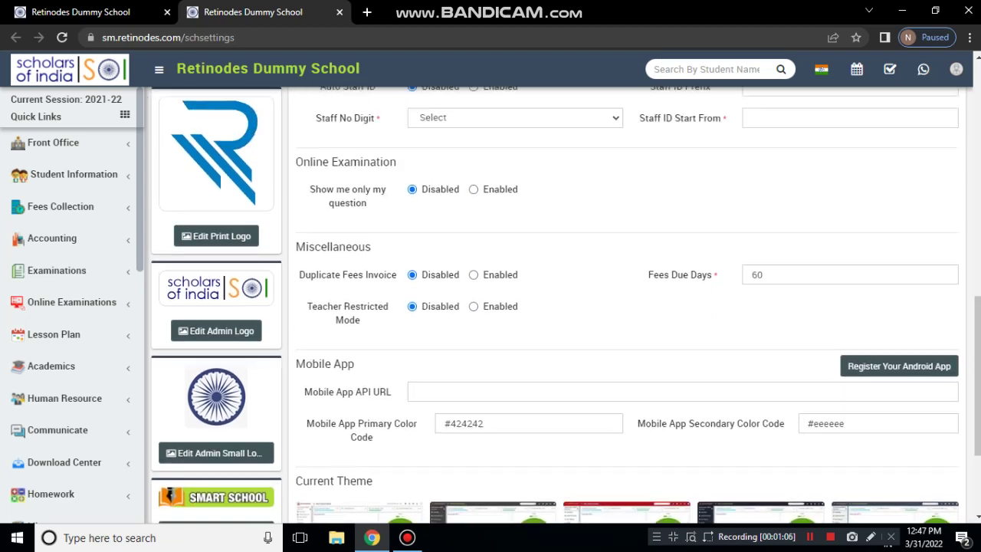
{"action": "key", "text": "ctrl+Tab"}
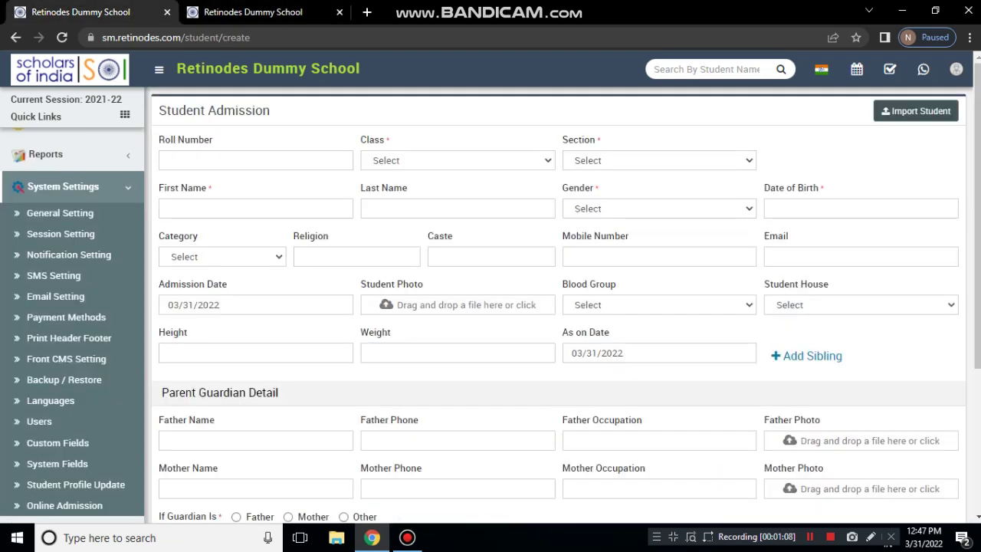
Enter roll number 101 and choose Class 1 and Section A on the admission form
{"action": "left_click", "coordinate": [255, 160]}
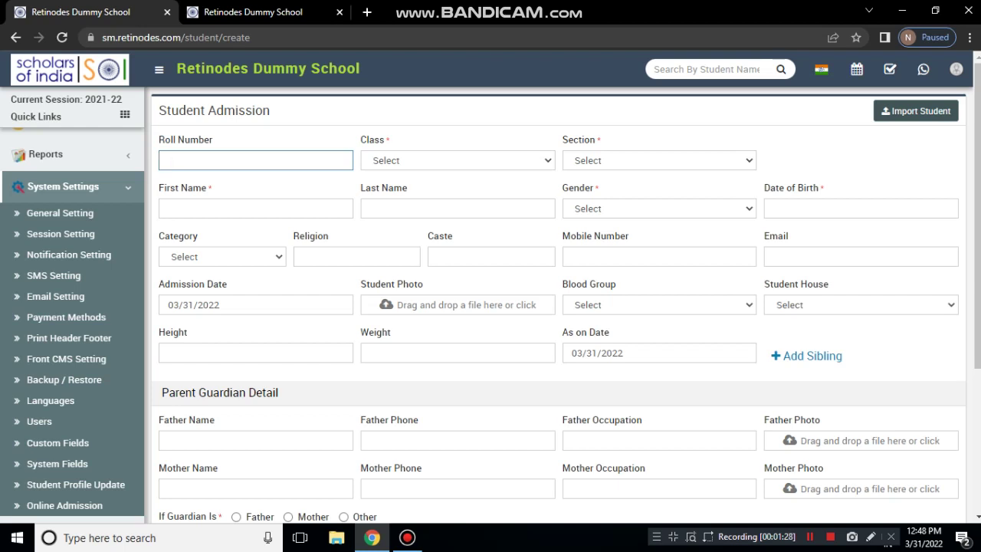
{"action": "type", "text": "101"}
{"action": "left_click", "coordinate": [458, 160]}
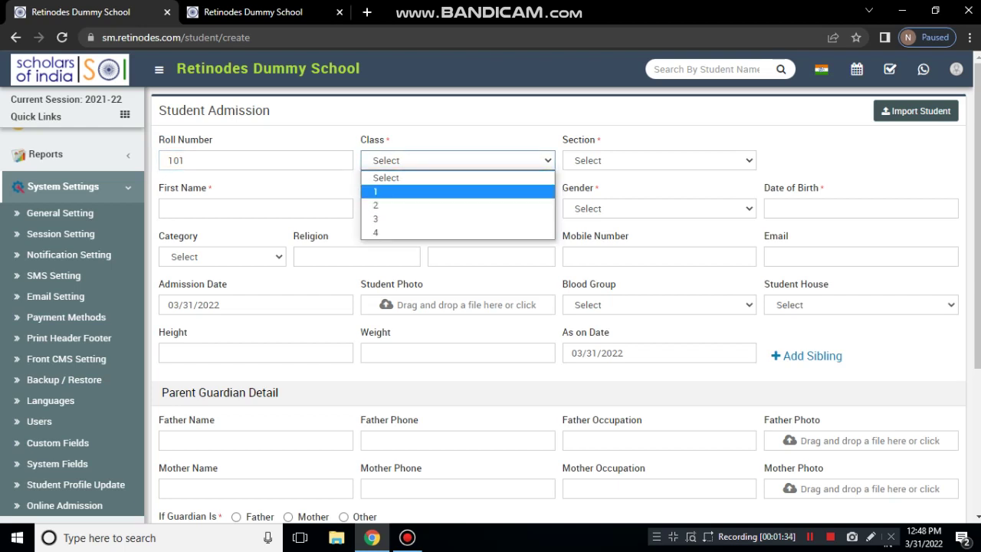
{"action": "key", "text": "Return"}
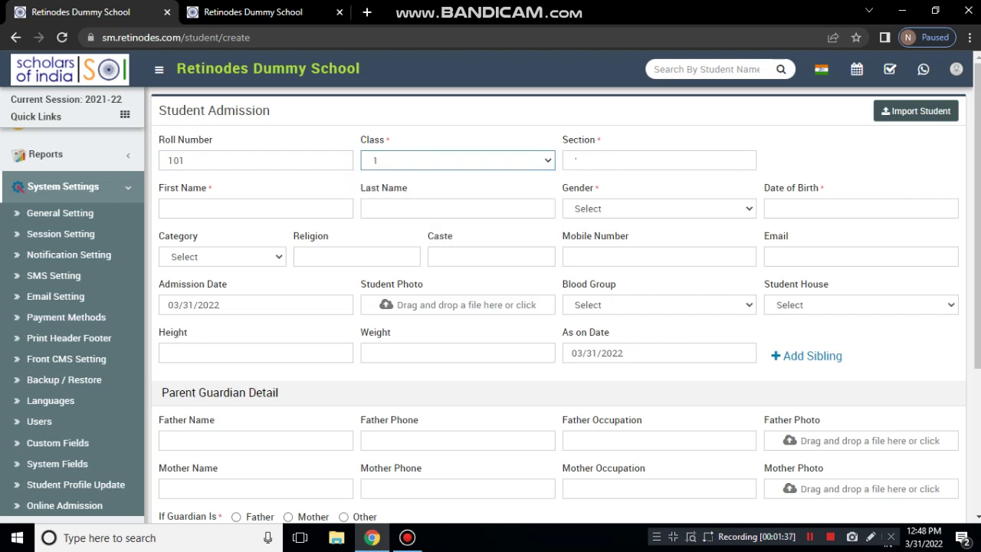
{"action": "key", "text": "Tab"}
{"action": "key", "text": "alt+Down"}
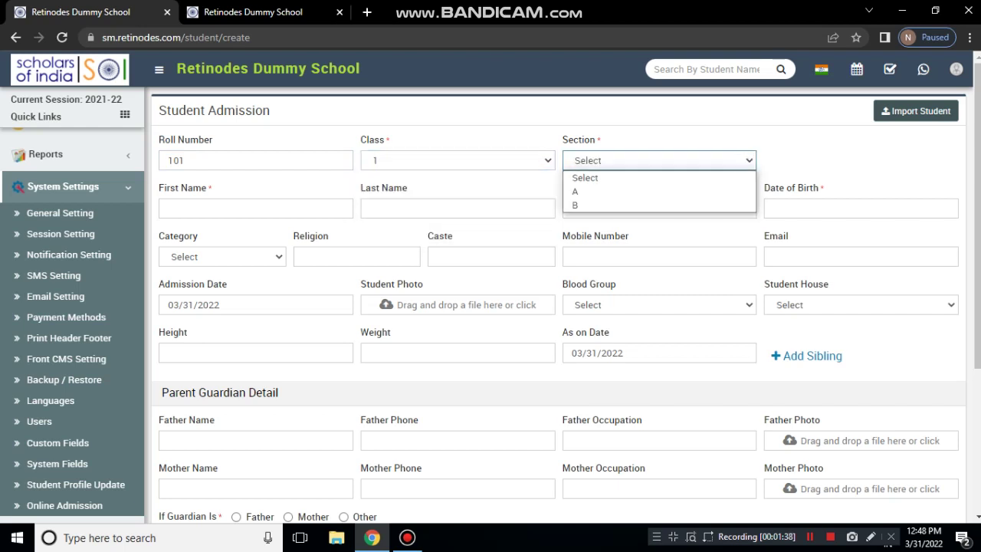
{"action": "key", "text": "Down"}
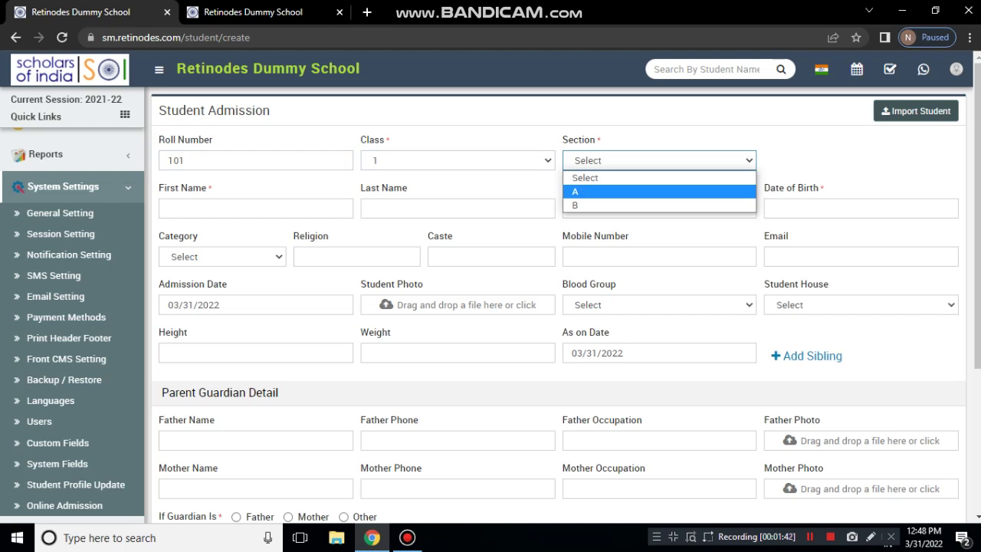
{"action": "key", "text": "Return"}
{"action": "left_click", "coordinate": [255, 208]}
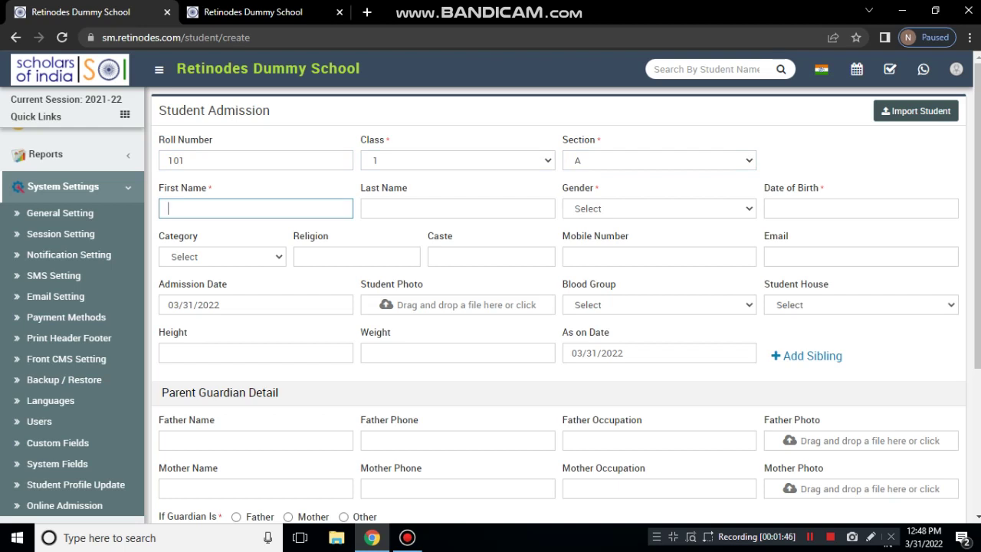
Enter student name Demo Student One, gender Male and birth date 03/02/2000
{"action": "type", "text": "Demo Student"}
{"action": "left_click", "coordinate": [458, 207]}
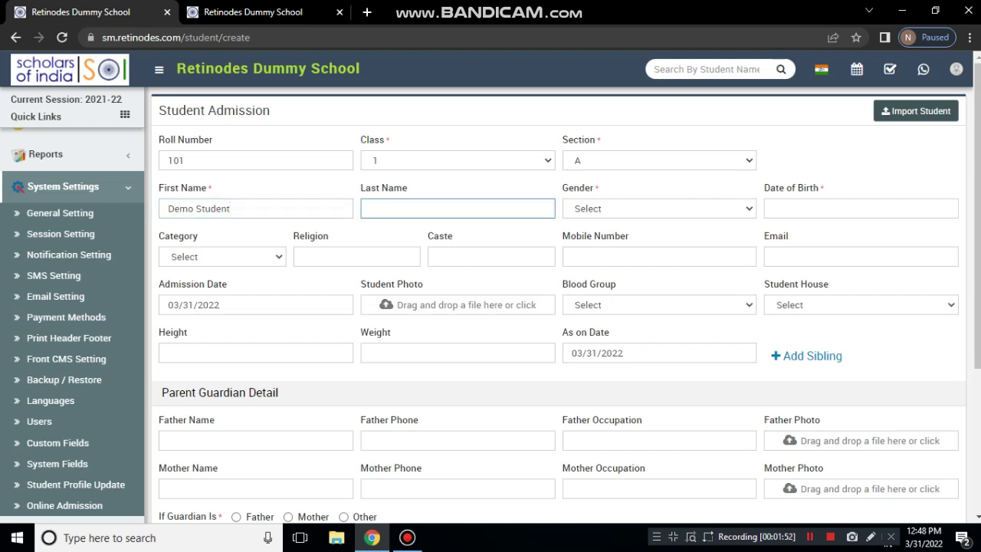
{"action": "type", "text": "One"}
{"action": "key", "text": "Tab"}
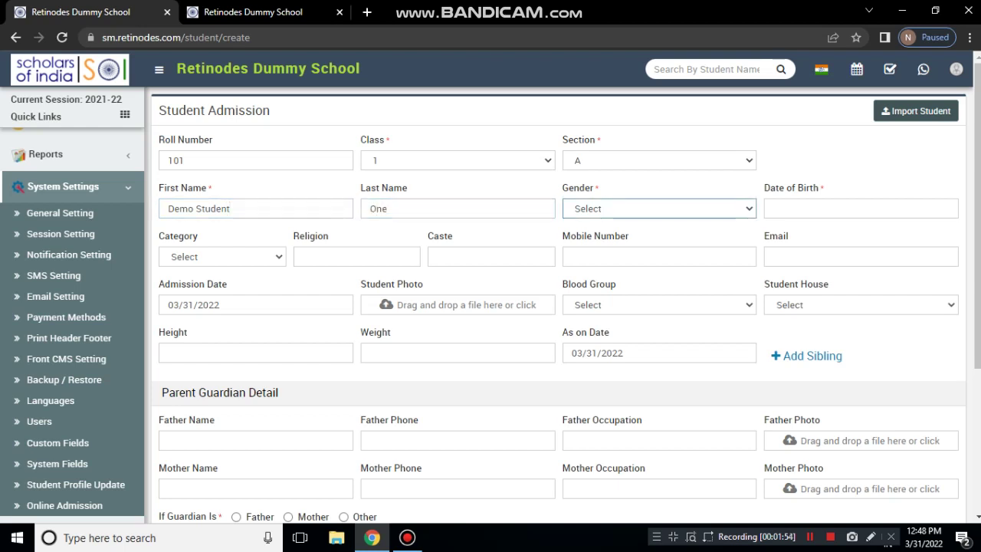
{"action": "key", "text": "m"}
{"action": "key", "text": "Tab"}
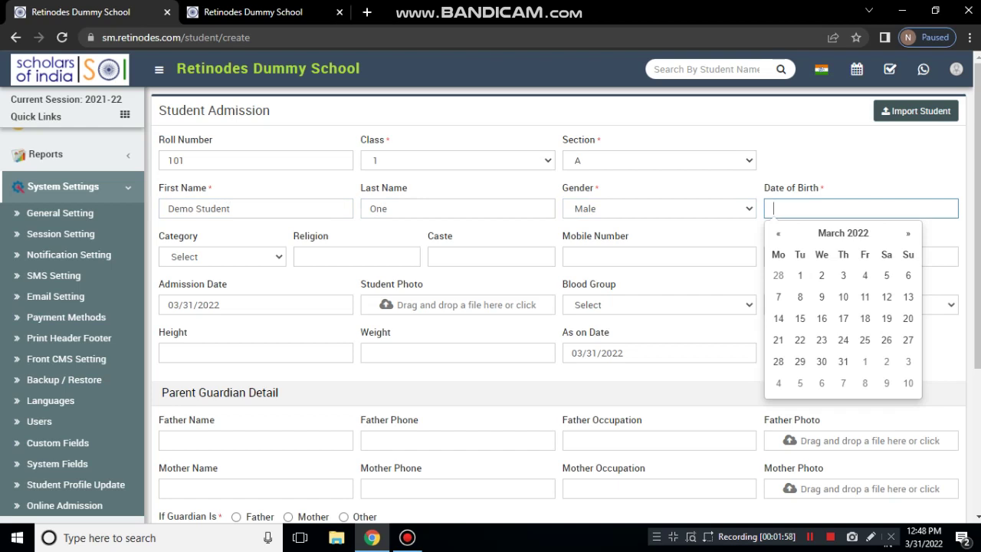
{"action": "left_click", "coordinate": [822, 276]}
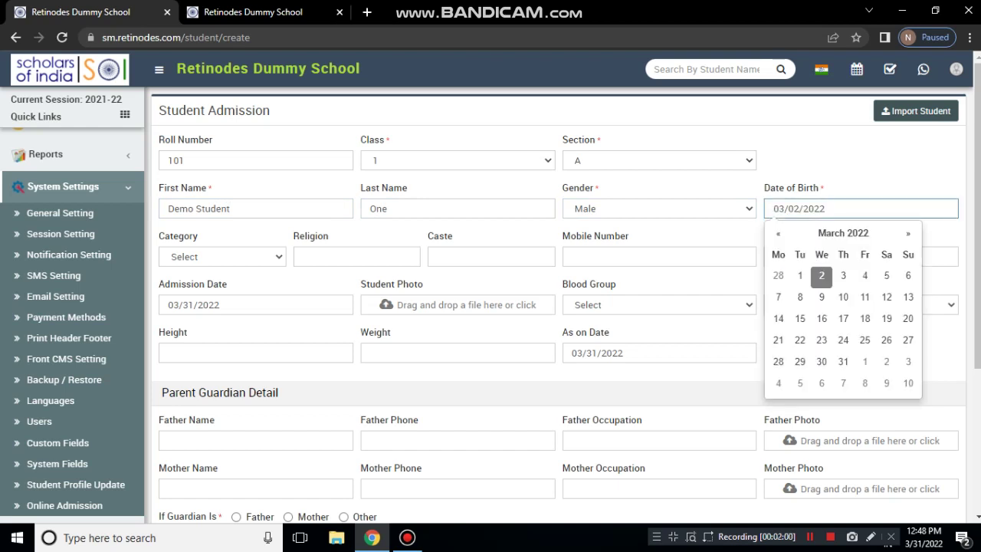
{"action": "key", "text": "BackSpace"}
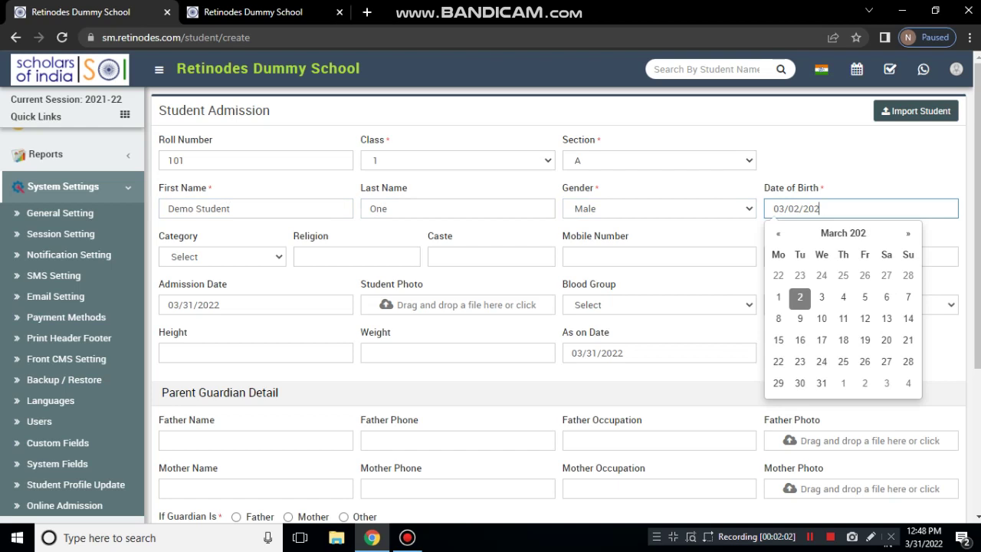
{"action": "key", "text": "BackSpace"}
{"action": "type", "text": "00"}
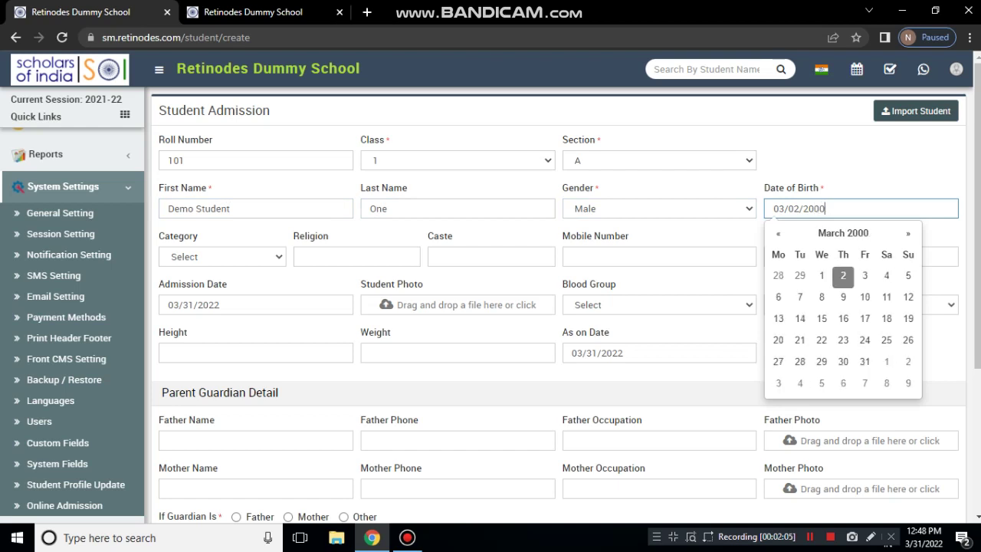
Set category General and religion Hindu, and fill in the student's mobile number and email
{"action": "left_click", "coordinate": [222, 257]}
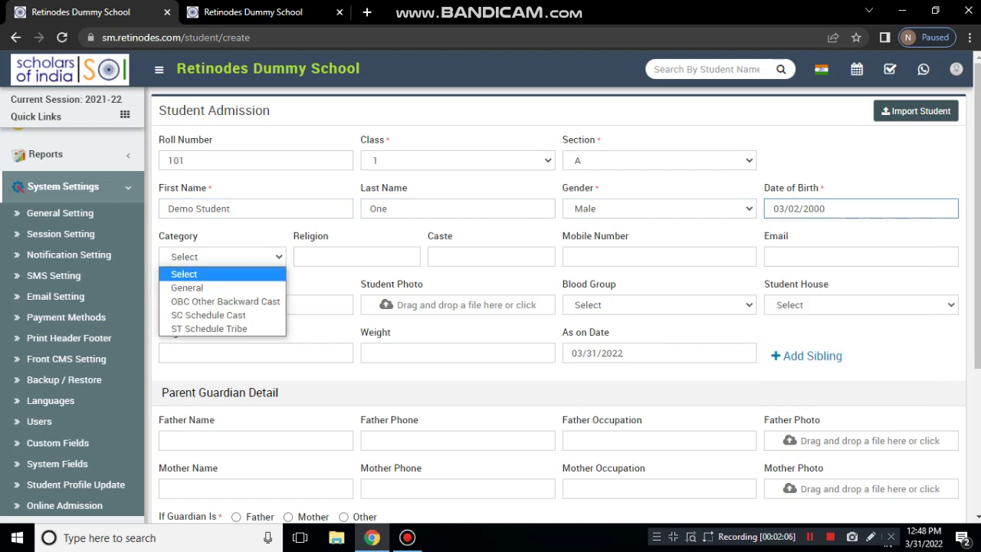
{"action": "left_click", "coordinate": [187, 288]}
{"action": "left_click", "coordinate": [356, 257]}
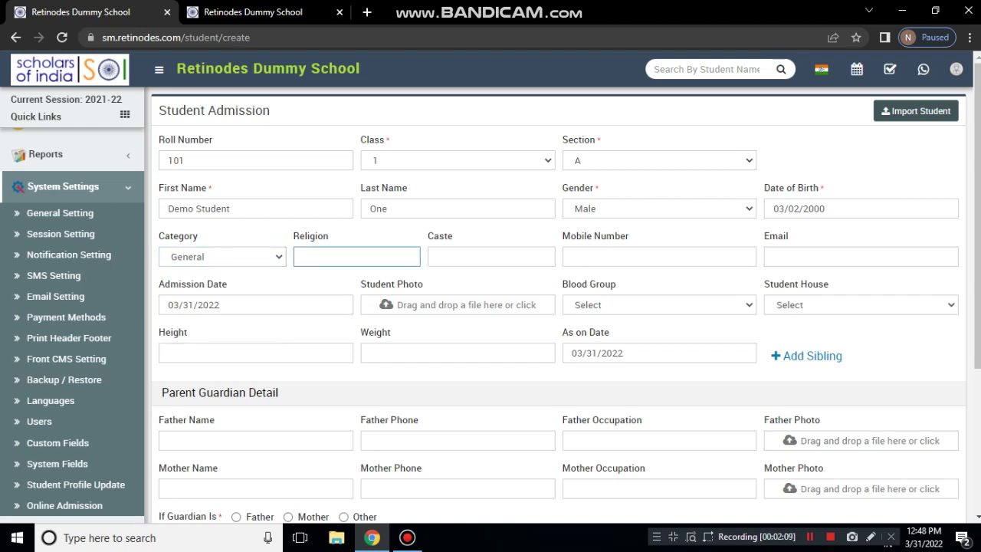
{"action": "type", "text": "Hindy"}
{"action": "key", "text": "BackSpace"}
{"action": "type", "text": "u"}
{"action": "left_click", "coordinate": [492, 256]}
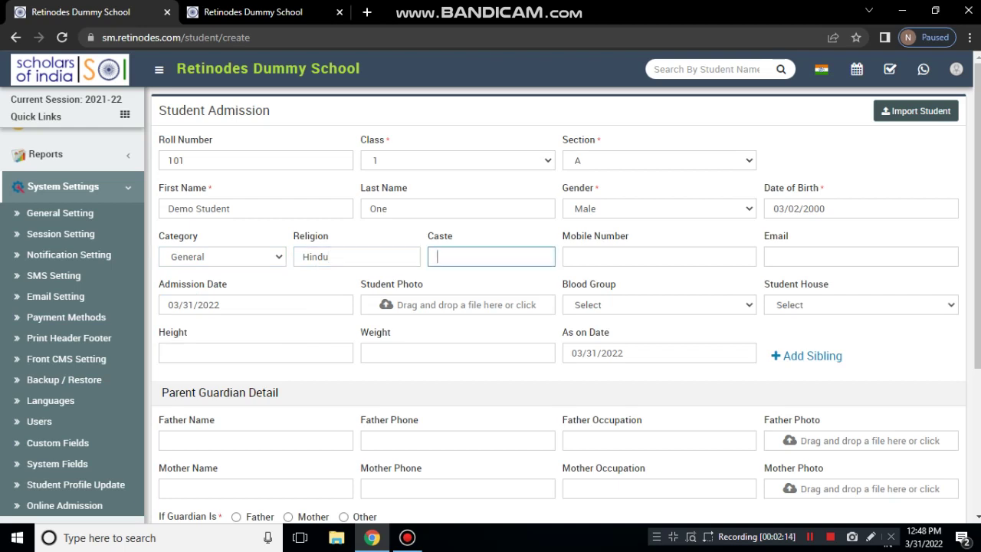
{"action": "left_click", "coordinate": [659, 256]}
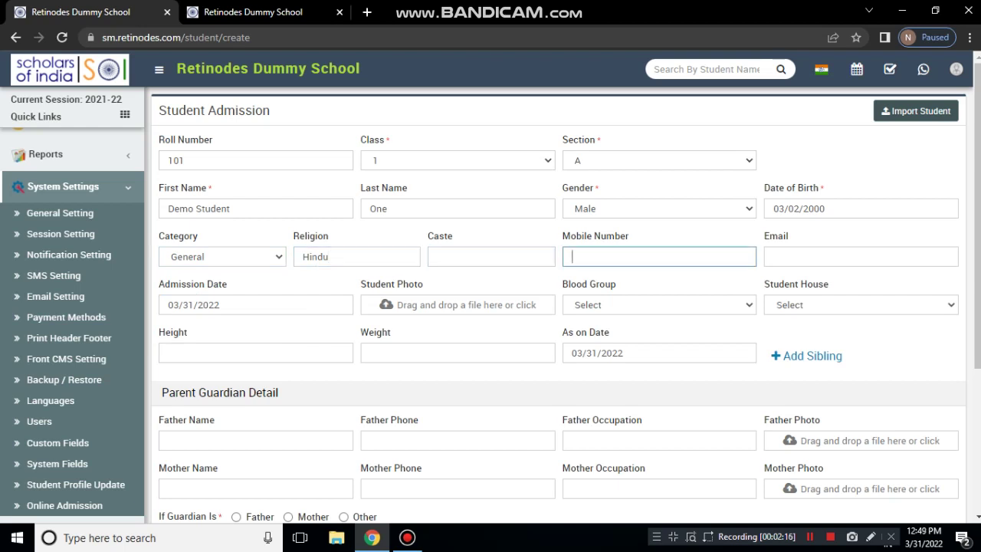
{"action": "type", "text": "9090909090"}
{"action": "left_click", "coordinate": [774, 257]}
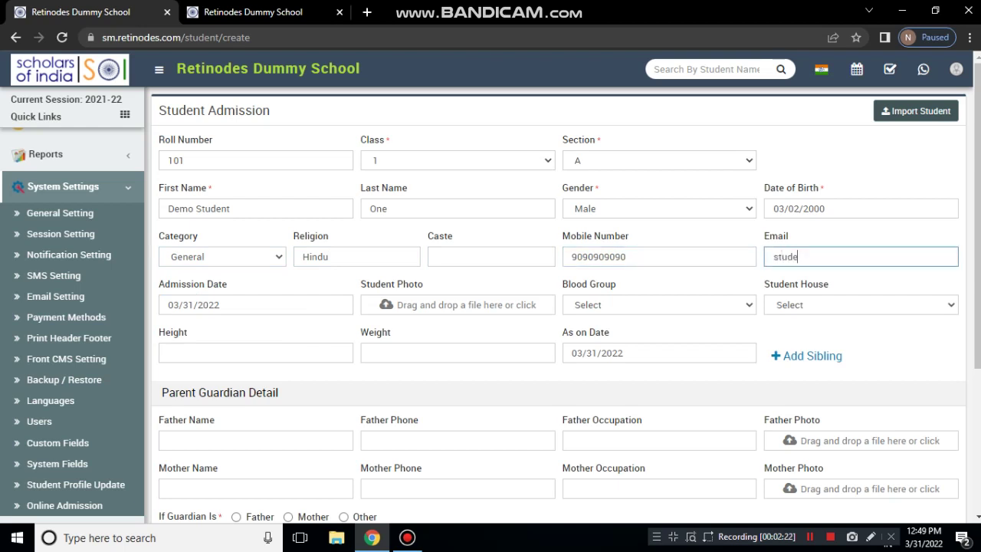
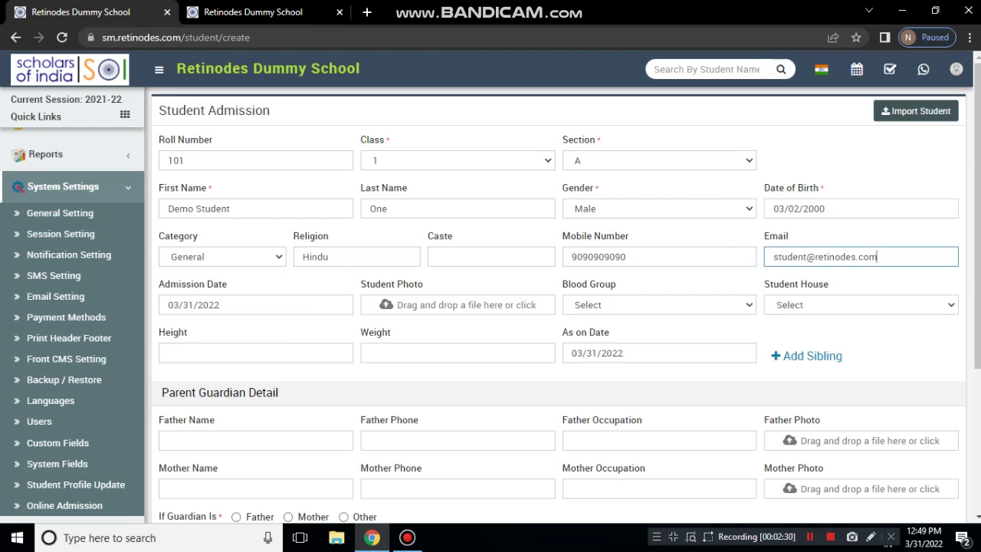
Set the admission date to 31 March 2022 in the calendar
{"action": "key", "text": "Tab"}
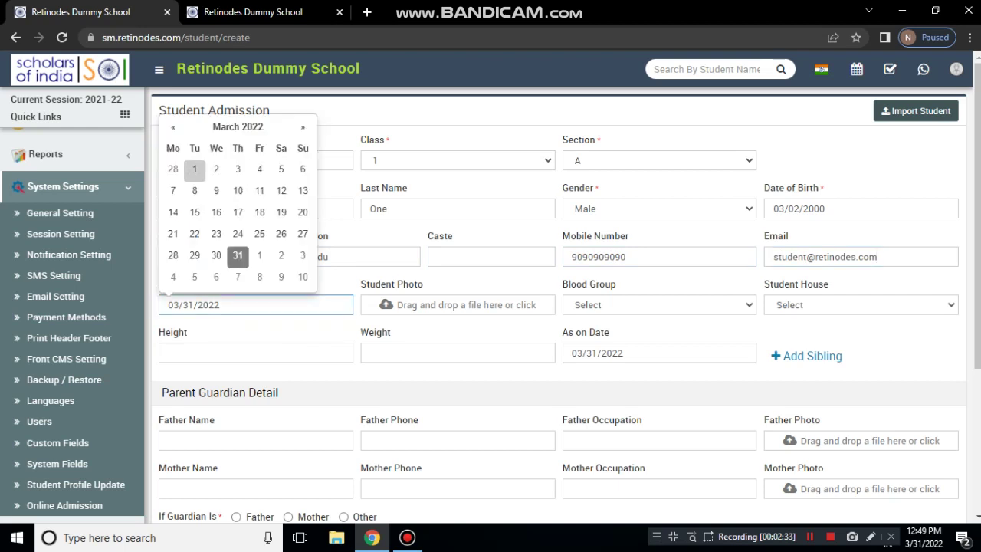
{"action": "key", "text": "Escape"}
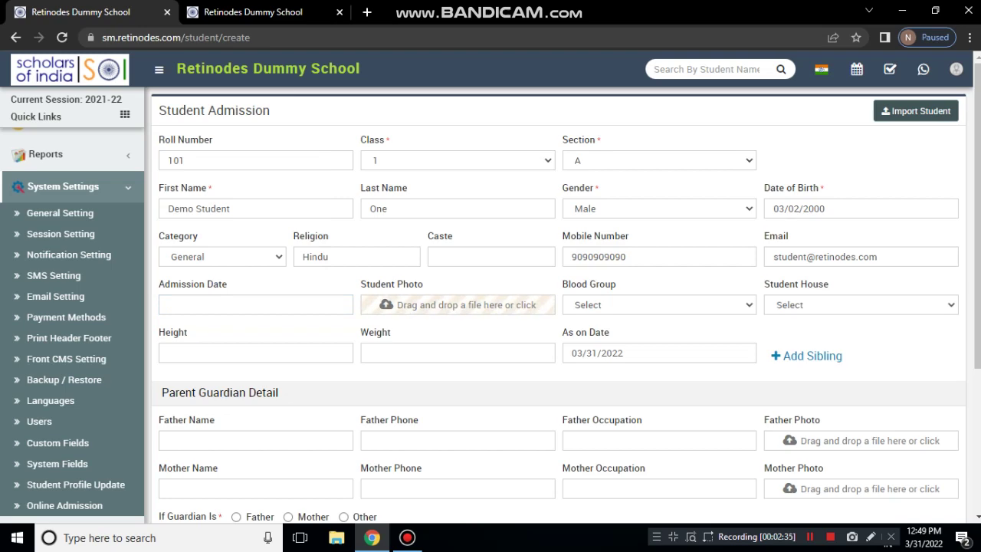
{"action": "scroll", "coordinate": [460, 305], "scroll_direction": "down", "scroll_amount": 1}
{"action": "left_click", "coordinate": [255, 233]}
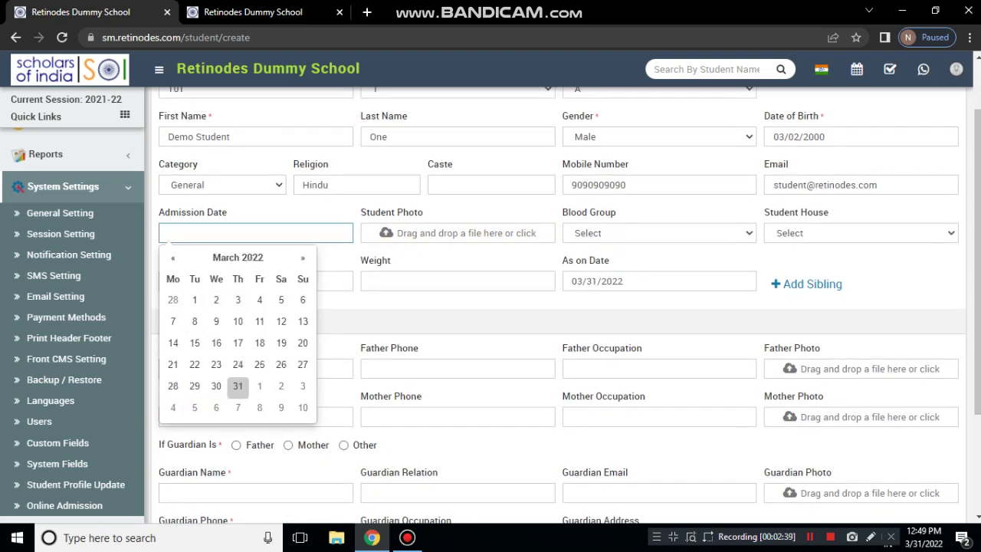
{"action": "left_click", "coordinate": [237, 386]}
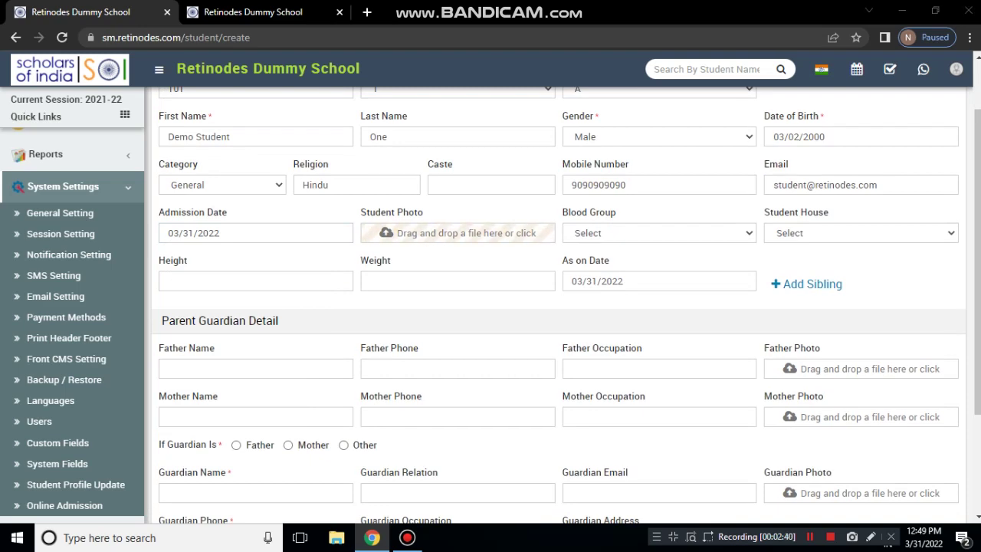
{"action": "left_click", "coordinate": [453, 233]}
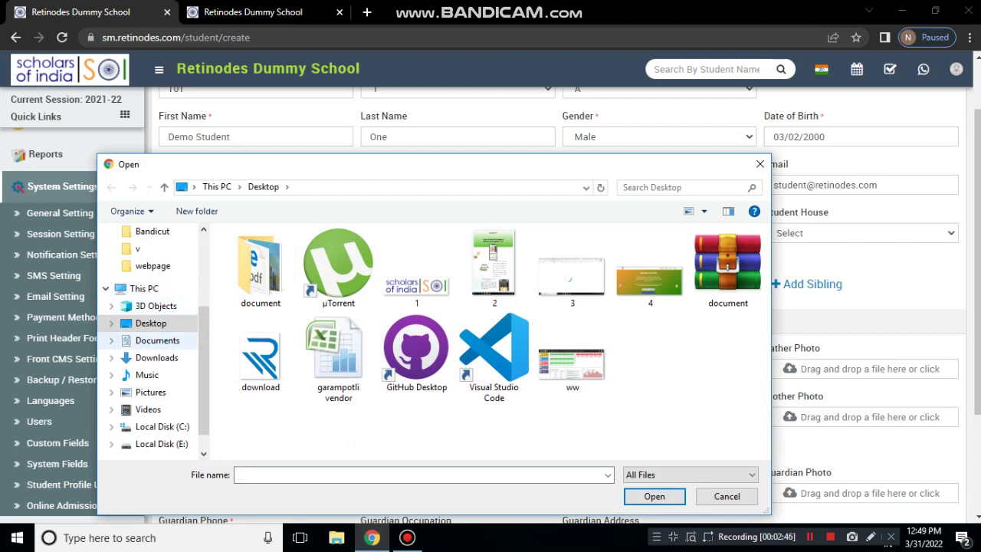
Browse the Documents, Videos, Pictures and Desktop folders looking for the student photo
{"action": "left_click", "coordinate": [157, 340]}
{"action": "left_click", "coordinate": [148, 410]}
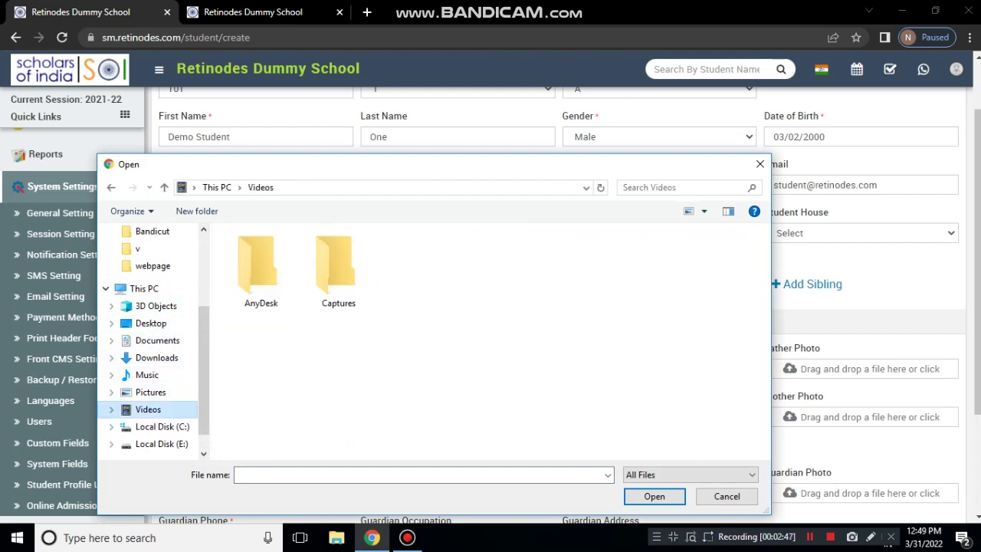
{"action": "left_click", "coordinate": [151, 392]}
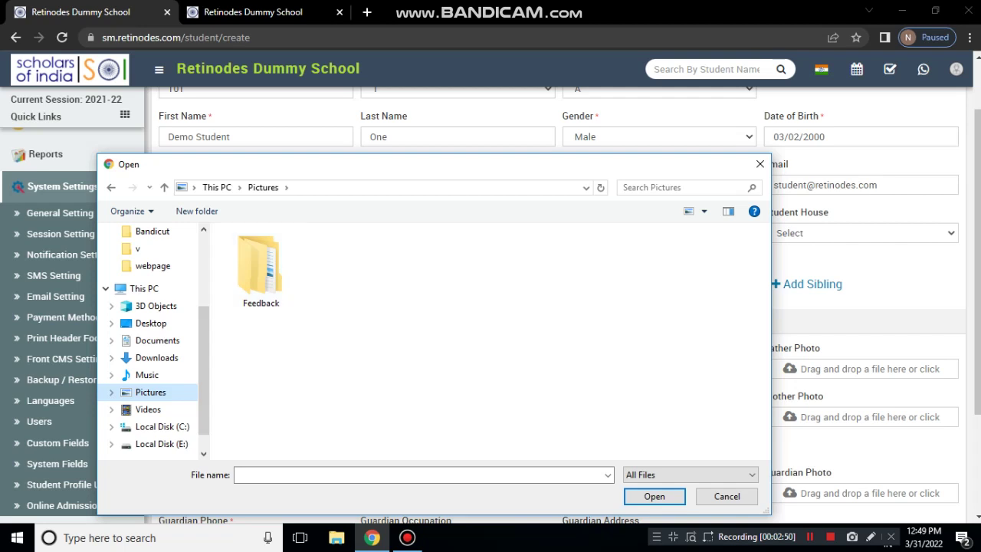
{"action": "scroll", "coordinate": [149, 375], "scroll_direction": "up", "scroll_amount": 2}
{"action": "scroll", "coordinate": [150, 283], "scroll_direction": "up", "scroll_amount": 1}
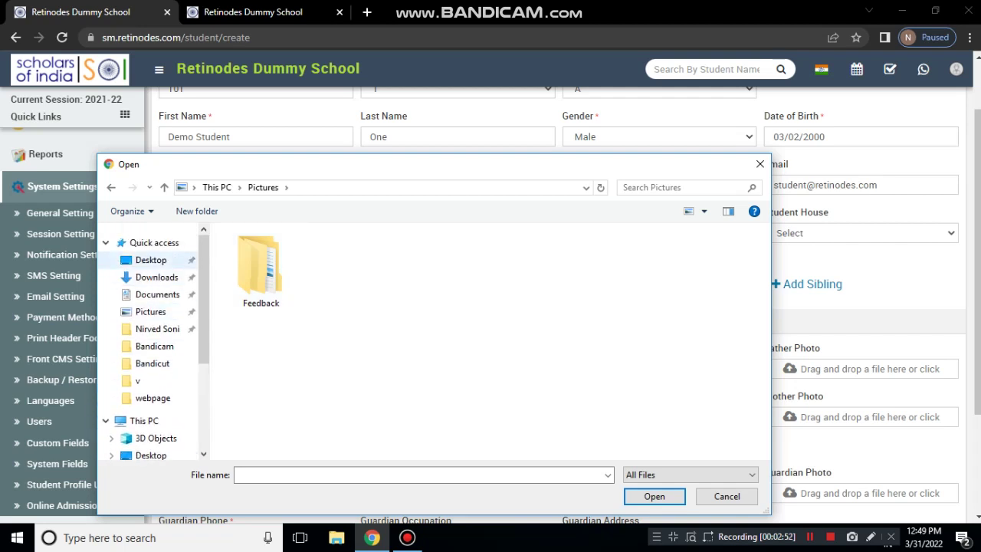
{"action": "left_click", "coordinate": [151, 261]}
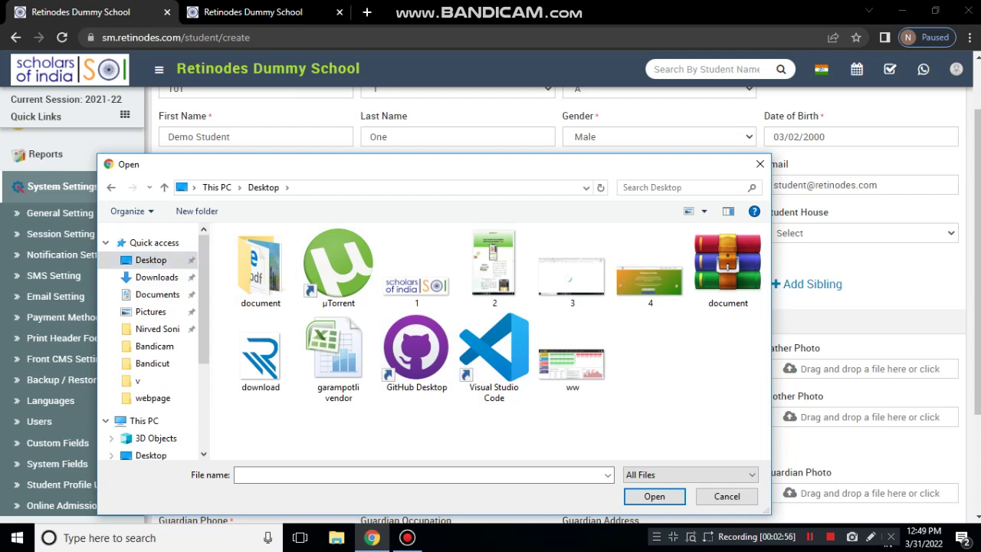
{"action": "double_click", "coordinate": [261, 272]}
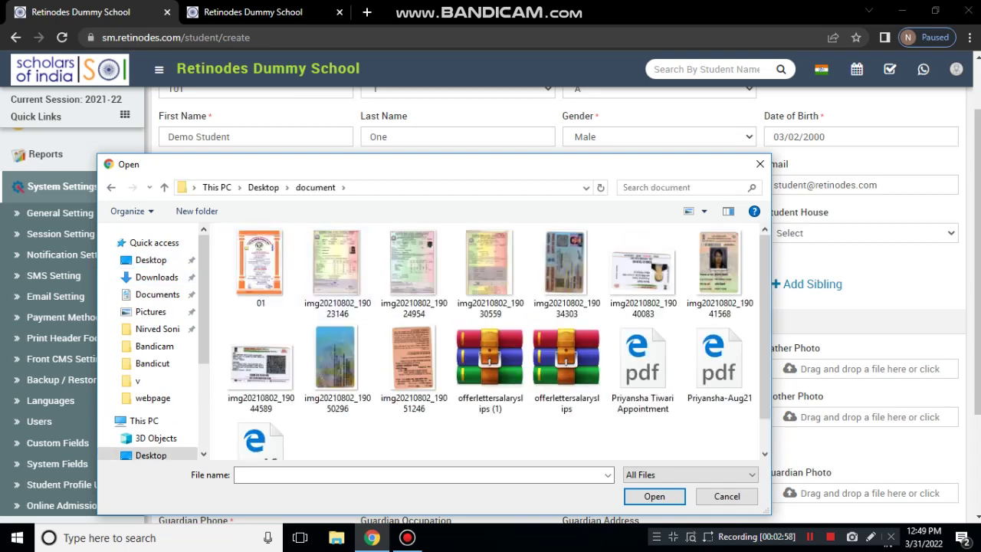
{"action": "scroll", "coordinate": [614, 298], "scroll_direction": "down", "scroll_amount": 1}
{"action": "scroll", "coordinate": [613, 298], "scroll_direction": "up", "scroll_amount": 1}
{"action": "left_click", "coordinate": [111, 187]}
Select burger.png in Downloads and upload it as the student photo
{"action": "left_click", "coordinate": [157, 277]}
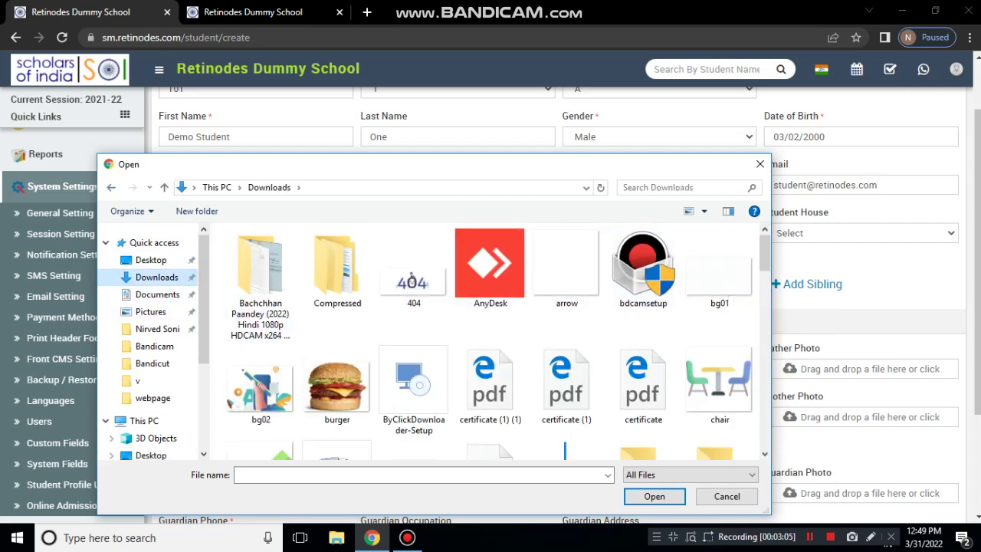
{"action": "left_click", "coordinate": [719, 384]}
{"action": "scroll", "coordinate": [491, 383], "scroll_direction": "down", "scroll_amount": 4}
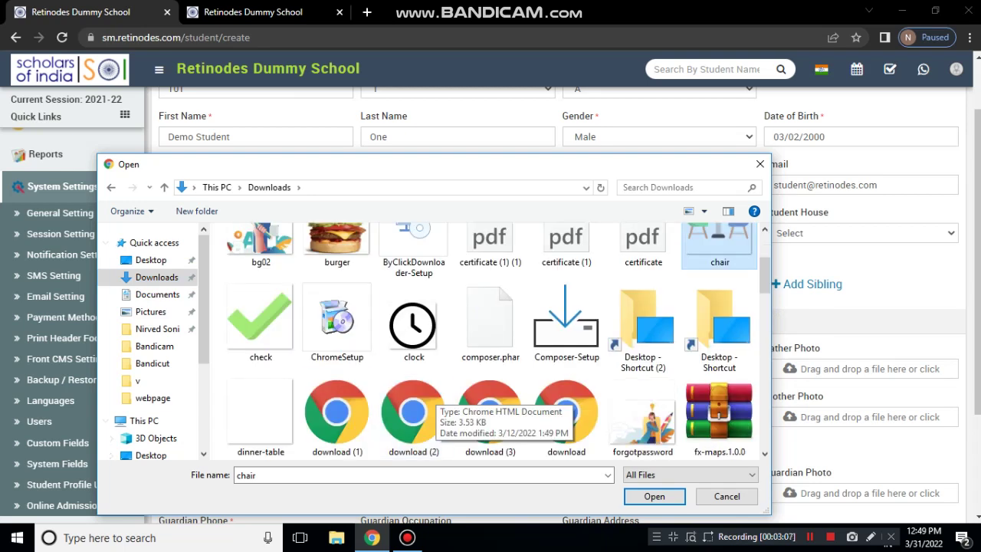
{"action": "left_click", "coordinate": [338, 245]}
{"action": "scroll", "coordinate": [337, 245], "scroll_direction": "up", "scroll_amount": 1}
{"action": "scroll", "coordinate": [719, 360], "scroll_direction": "down", "scroll_amount": 15}
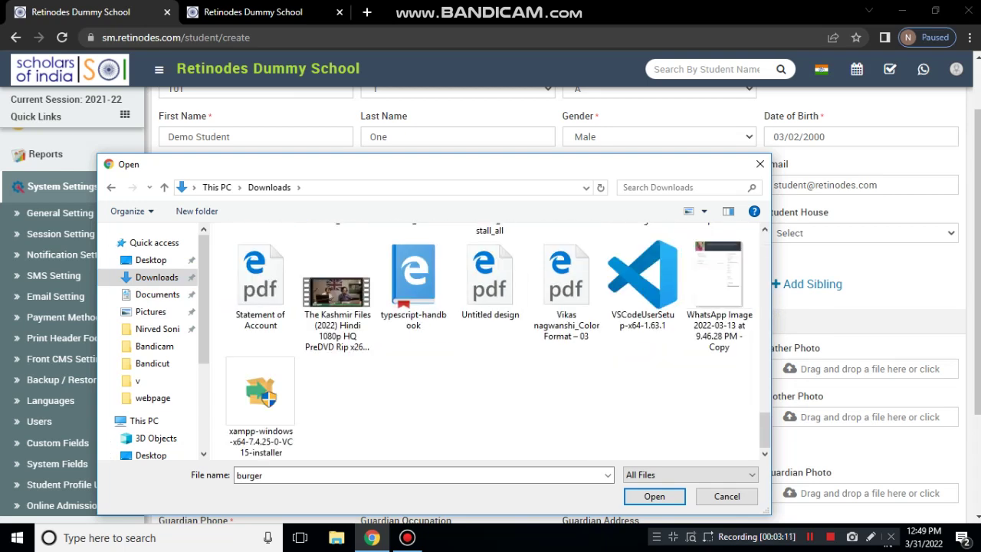
{"action": "scroll", "coordinate": [566, 368], "scroll_direction": "up", "scroll_amount": 3}
{"action": "scroll", "coordinate": [566, 368], "scroll_direction": "down", "scroll_amount": 3}
{"action": "scroll", "coordinate": [567, 368], "scroll_direction": "up", "scroll_amount": 5}
{"action": "scroll", "coordinate": [566, 368], "scroll_direction": "up", "scroll_amount": 8}
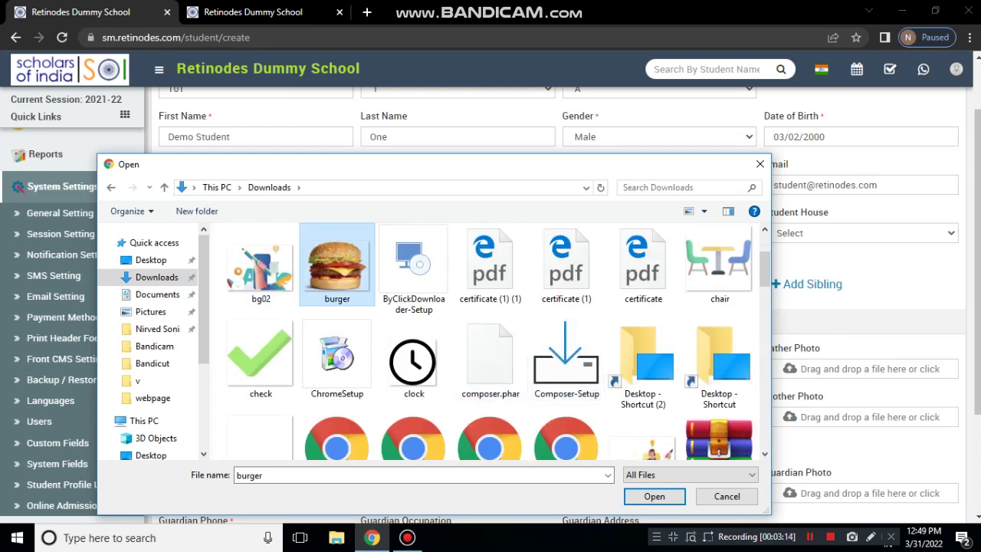
{"action": "left_click", "coordinate": [655, 496]}
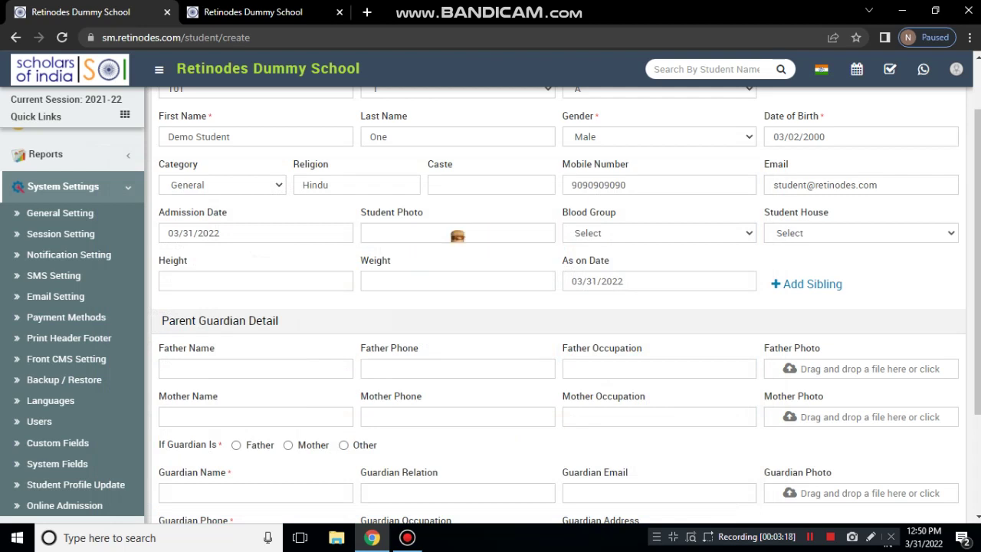
Set blood group A+ and student house Shivaji
{"action": "left_click", "coordinate": [660, 234]}
{"action": "left_click", "coordinate": [582, 278]}
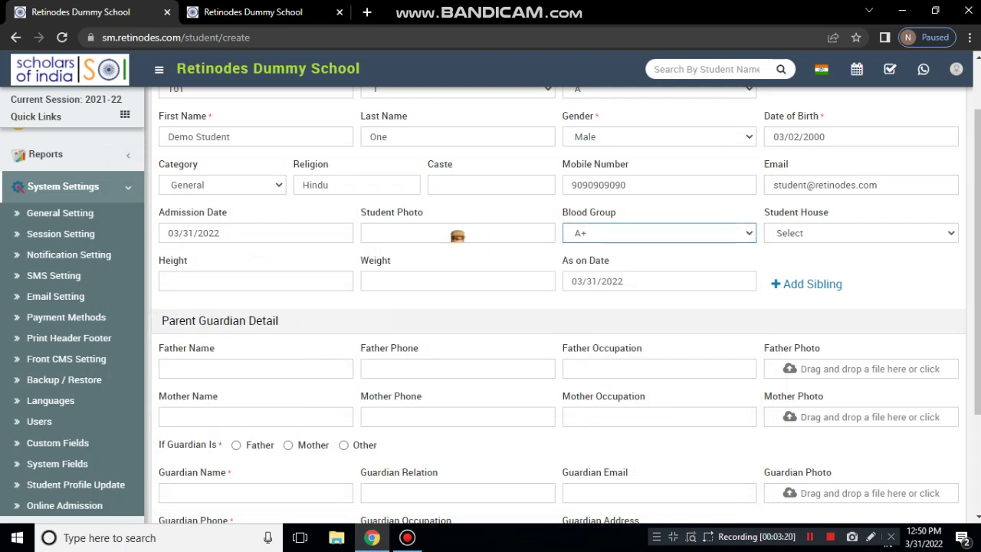
{"action": "left_click", "coordinate": [861, 233]}
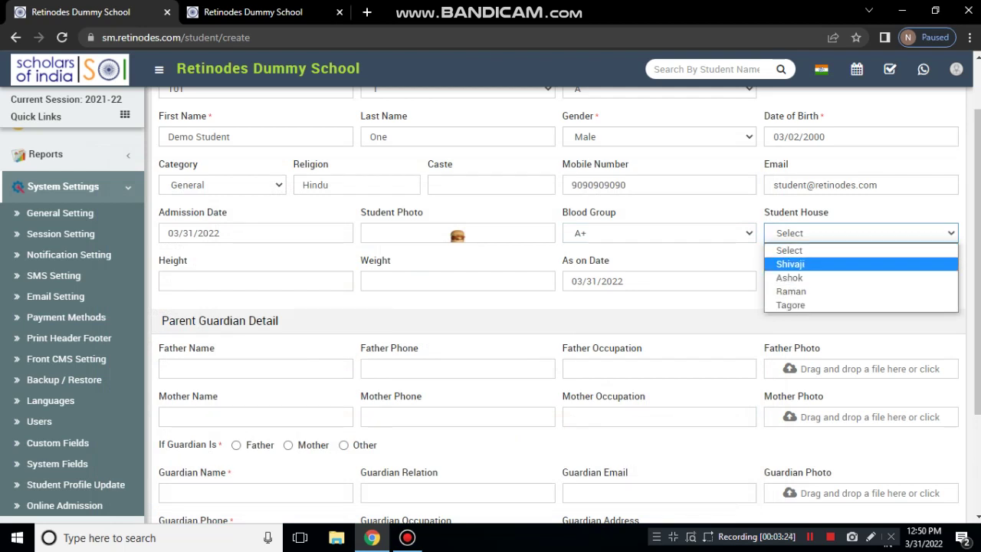
{"action": "key", "text": "Return"}
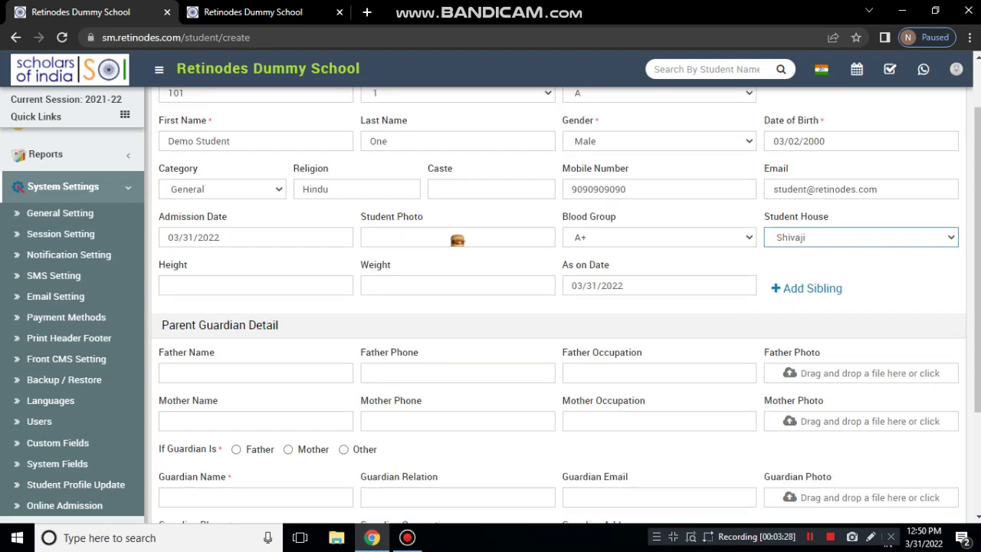
Expand Student Information in the sidebar and open the Add Sibling form
{"action": "scroll", "coordinate": [559, 307], "scroll_direction": "up", "scroll_amount": 1}
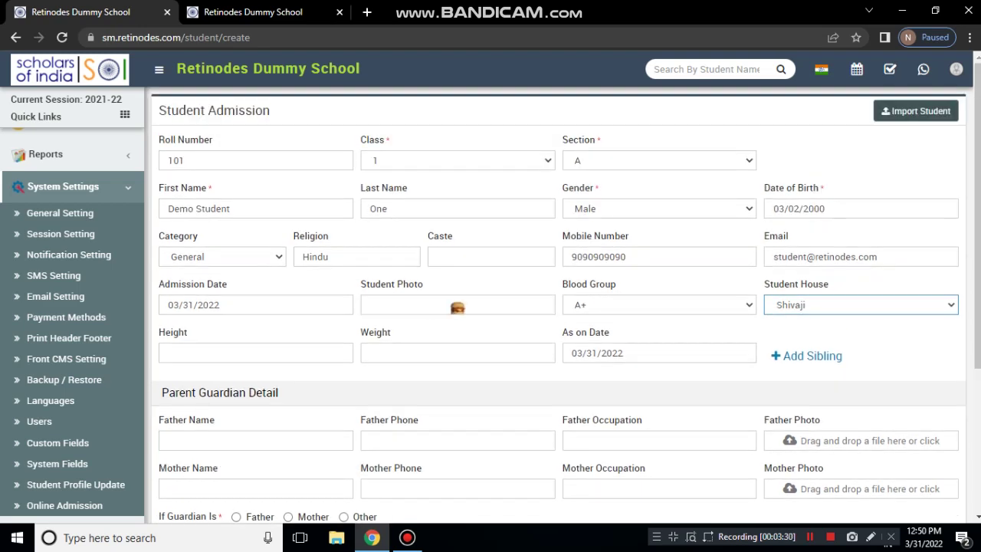
{"action": "scroll", "coordinate": [54, 270], "scroll_direction": "up", "scroll_amount": 10}
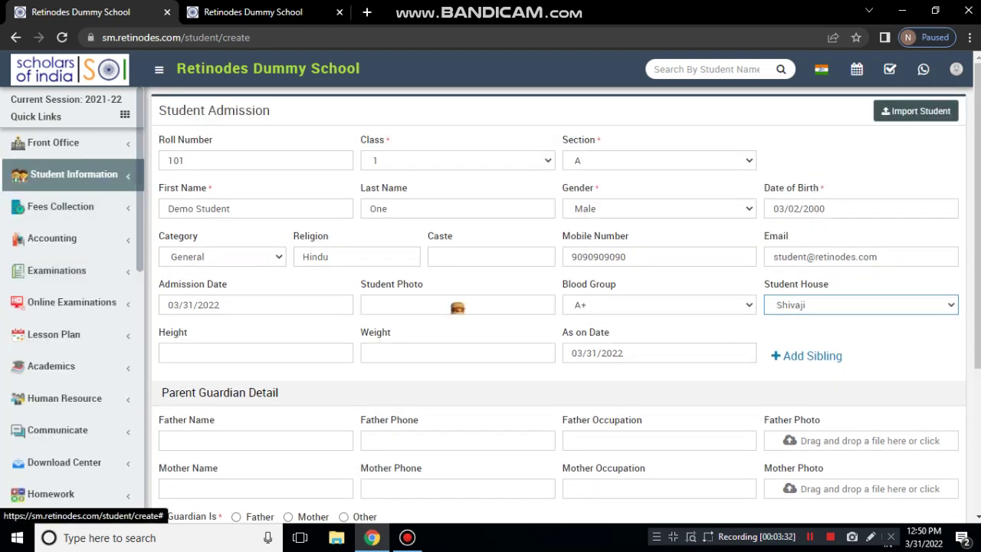
{"action": "left_click", "coordinate": [73, 174]}
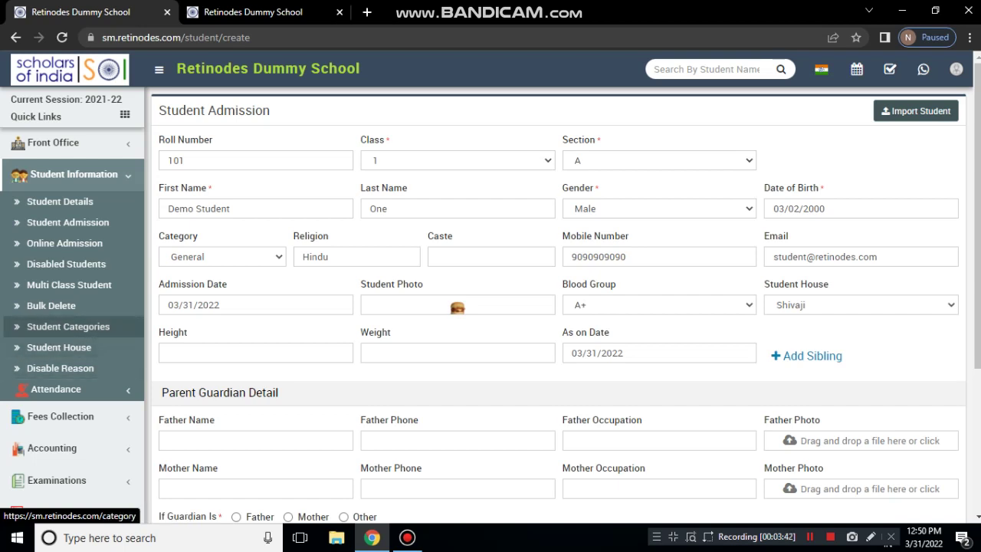
{"action": "scroll", "coordinate": [73, 337], "scroll_direction": "down", "scroll_amount": 3}
{"action": "scroll", "coordinate": [74, 337], "scroll_direction": "up", "scroll_amount": 1}
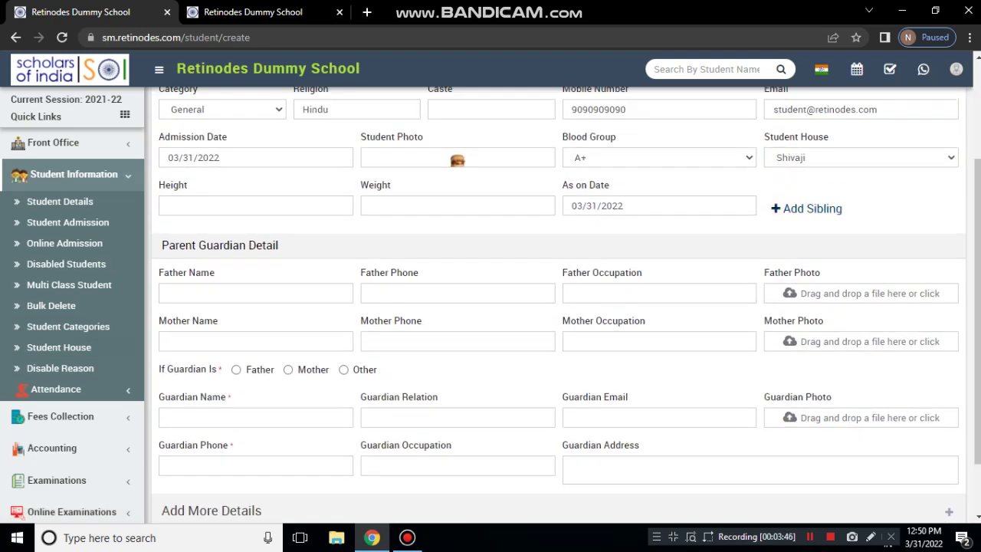
{"action": "scroll", "coordinate": [559, 306], "scroll_direction": "up", "scroll_amount": 2}
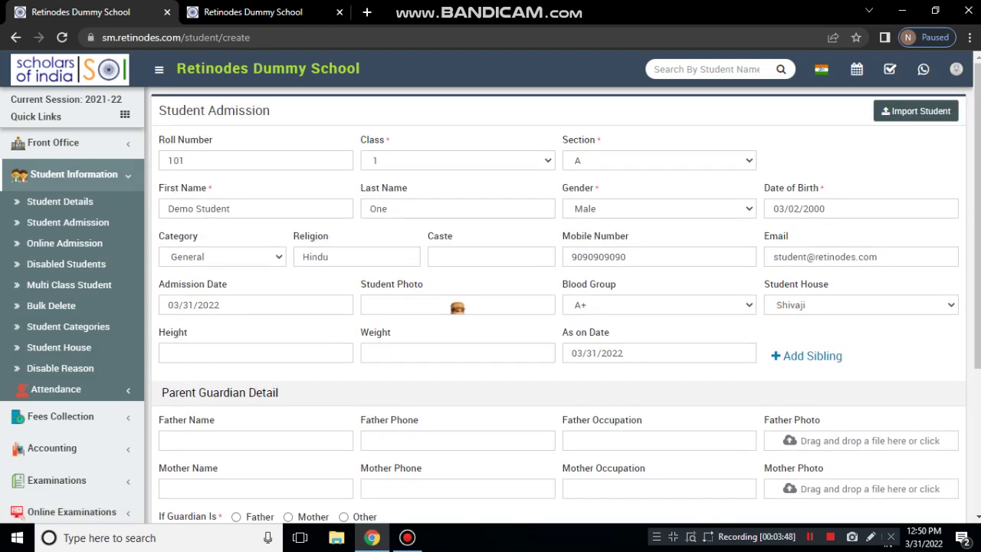
{"action": "scroll", "coordinate": [559, 305], "scroll_direction": "down", "scroll_amount": 2}
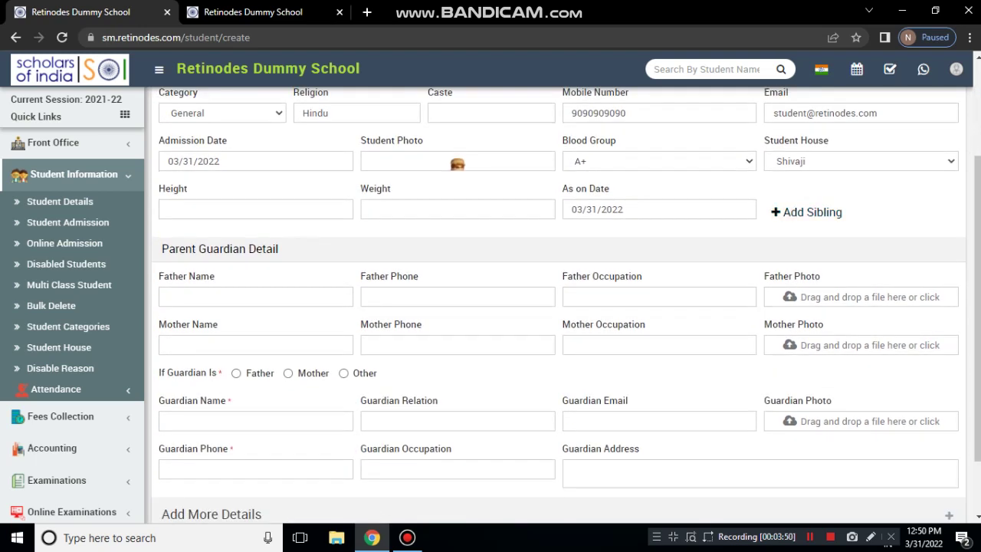
{"action": "left_click", "coordinate": [807, 212]}
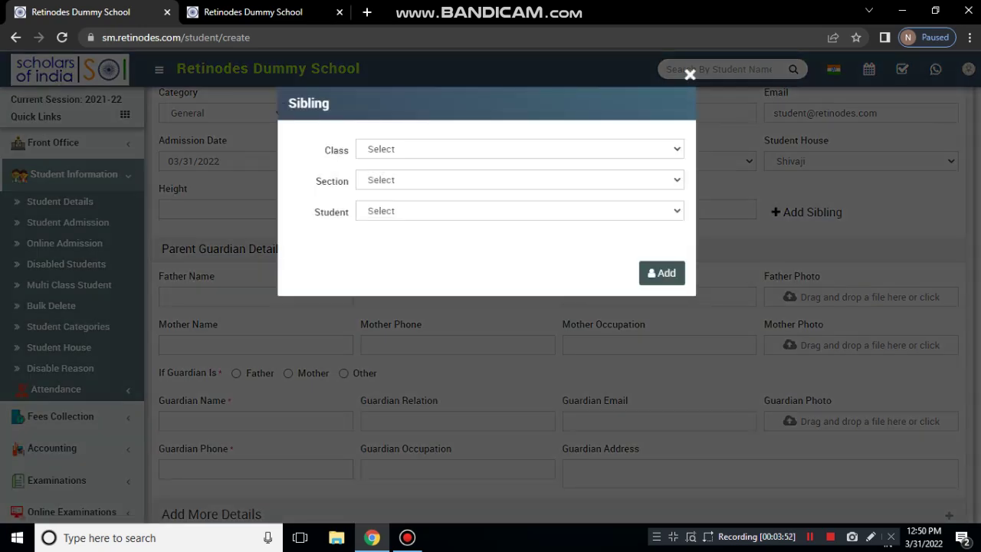
Look through the sibling Class, Section and Student lists, then close the form without linking anyone
{"action": "left_click", "coordinate": [520, 149]}
{"action": "left_click", "coordinate": [520, 165]}
{"action": "left_click", "coordinate": [520, 180]}
{"action": "left_click", "coordinate": [519, 196]}
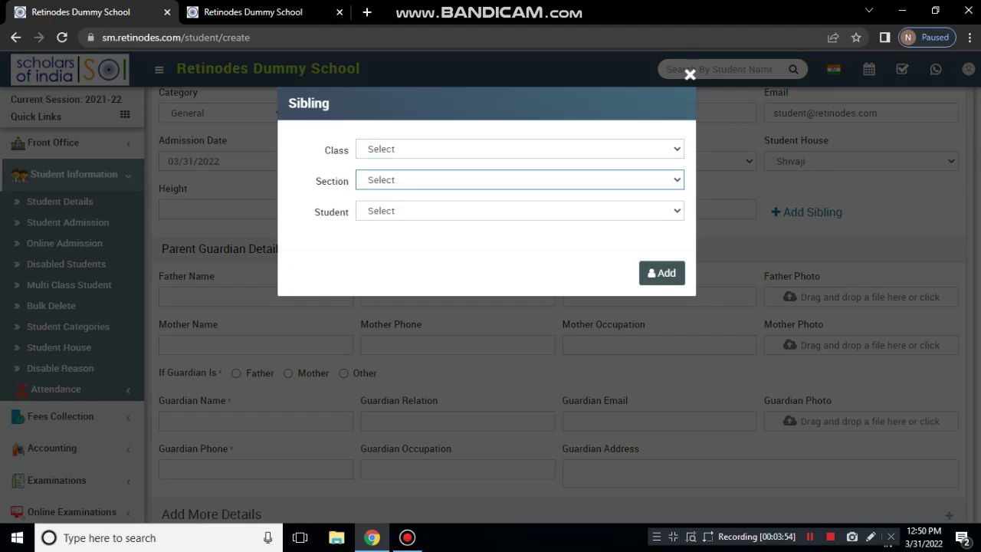
{"action": "left_click", "coordinate": [520, 210]}
{"action": "left_click", "coordinate": [520, 228]}
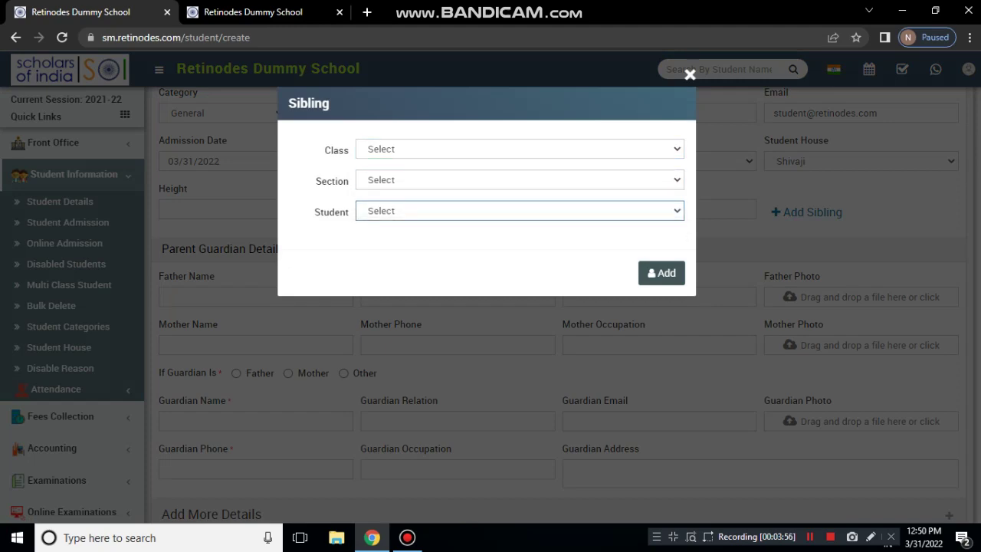
{"action": "left_click", "coordinate": [690, 74]}
{"action": "scroll", "coordinate": [565, 306], "scroll_direction": "up", "scroll_amount": 2}
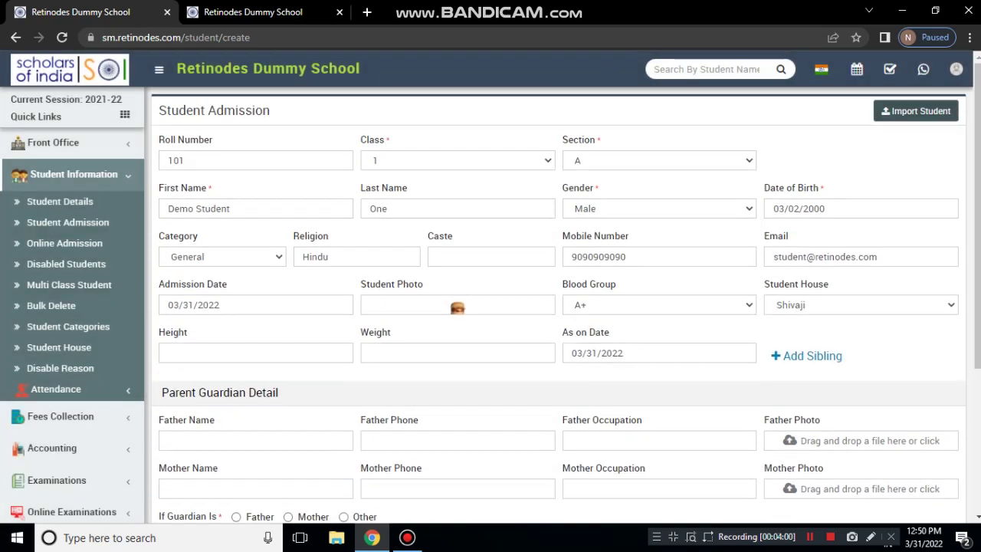
Enter parents Demo Father and Demo Mother, set Father as guardian, and add the guardian's phone number
{"action": "scroll", "coordinate": [566, 294], "scroll_direction": "down", "scroll_amount": 3}
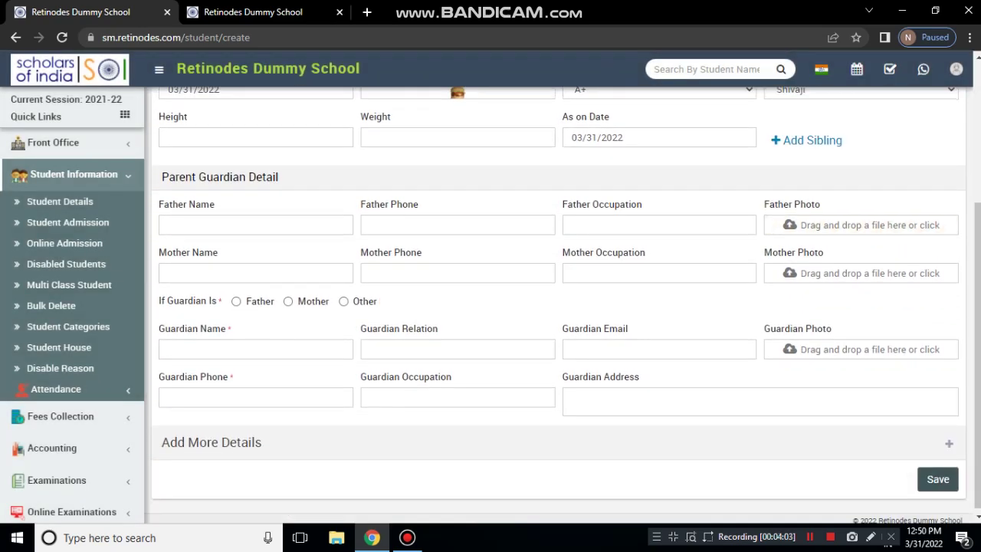
{"action": "left_click", "coordinate": [255, 225]}
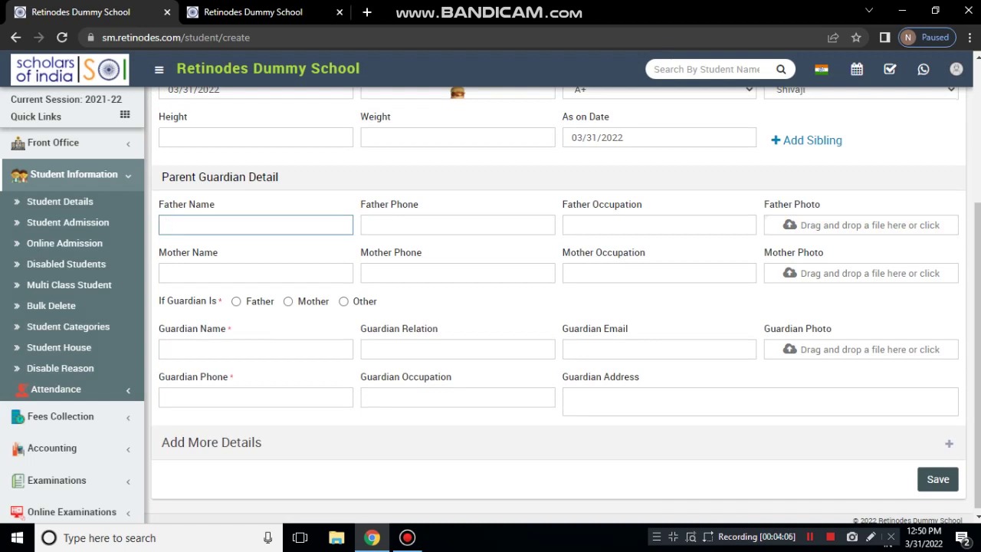
{"action": "type", "text": "Demo Father"}
{"action": "left_click", "coordinate": [458, 225]}
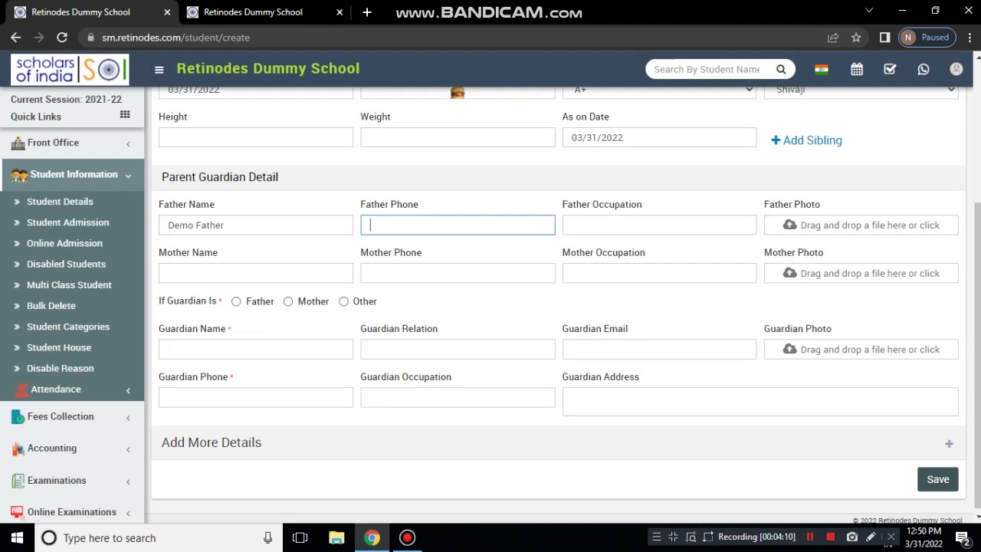
{"action": "left_click", "coordinate": [571, 226]}
{"action": "key", "text": "Tab"}
{"action": "key", "text": "Tab"}
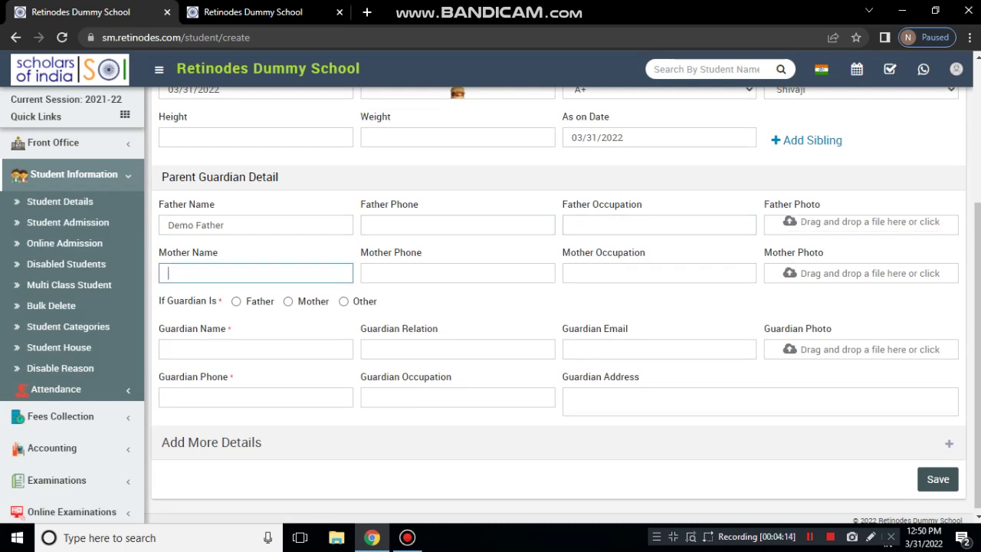
{"action": "type", "text": "Demo Mother"}
{"action": "key", "text": "Tab"}
{"action": "key", "text": "Tab"}
{"action": "key", "text": "Tab"}
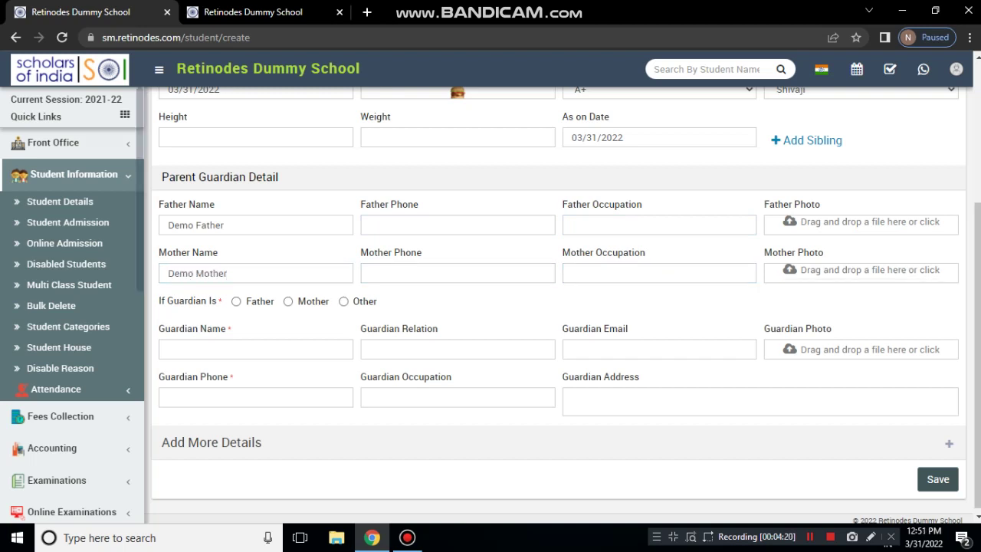
{"action": "left_click", "coordinate": [236, 302]}
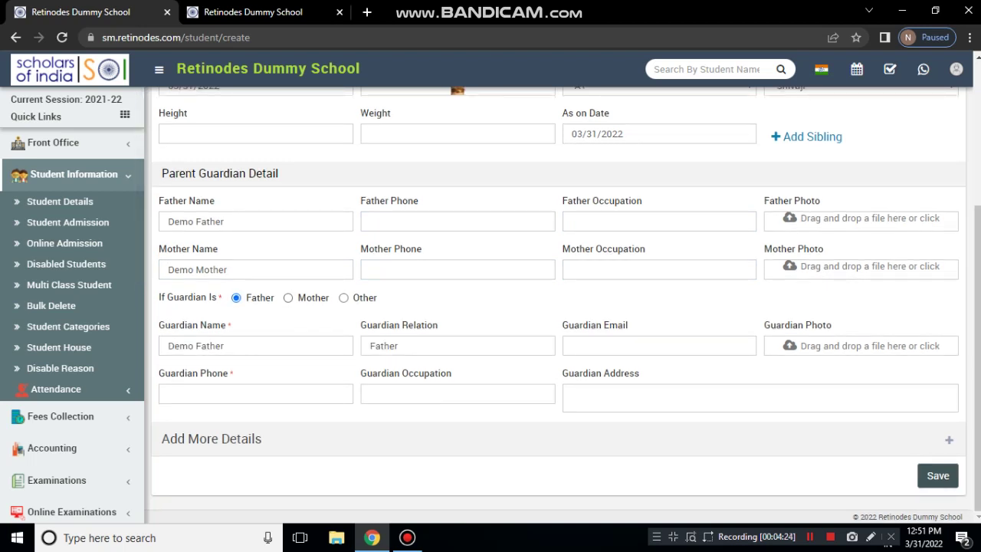
{"action": "left_click", "coordinate": [215, 394]}
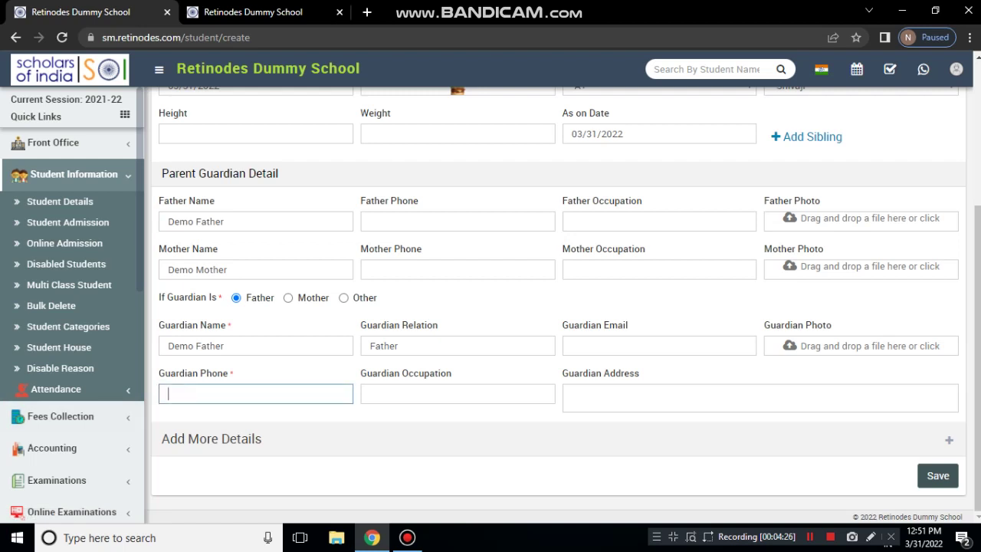
{"action": "type", "text": "90909090"}
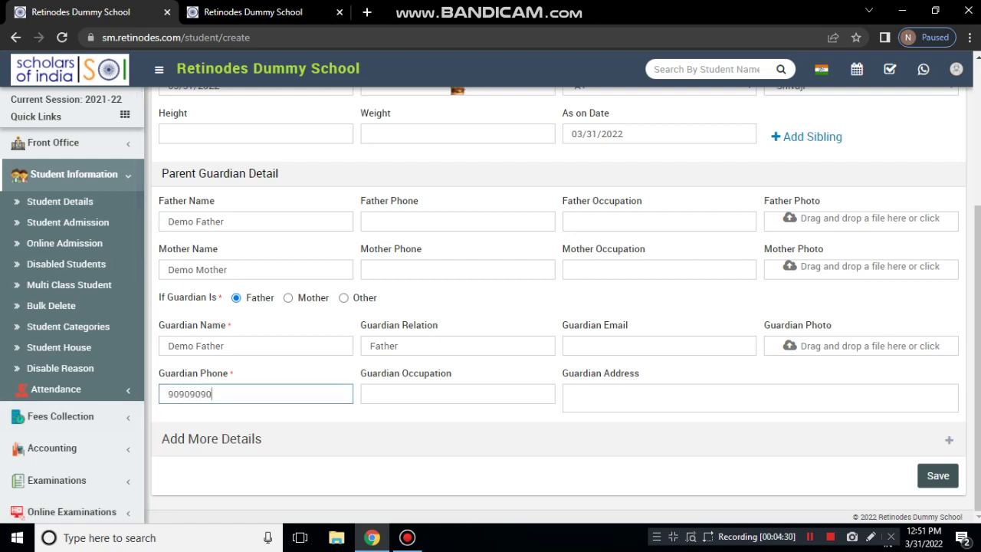
{"action": "type", "text": "90"}
Expand Add More Details and tick 'If Guardian Address is Current Address'
{"action": "left_click", "coordinate": [559, 439]}
{"action": "scroll", "coordinate": [559, 313], "scroll_direction": "down", "scroll_amount": 3}
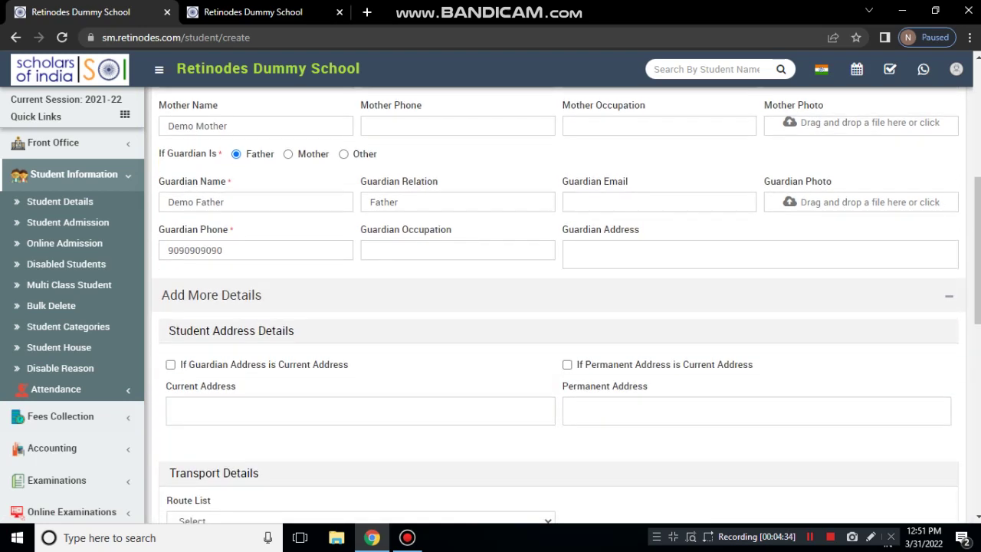
{"action": "scroll", "coordinate": [559, 313], "scroll_direction": "down", "scroll_amount": 1}
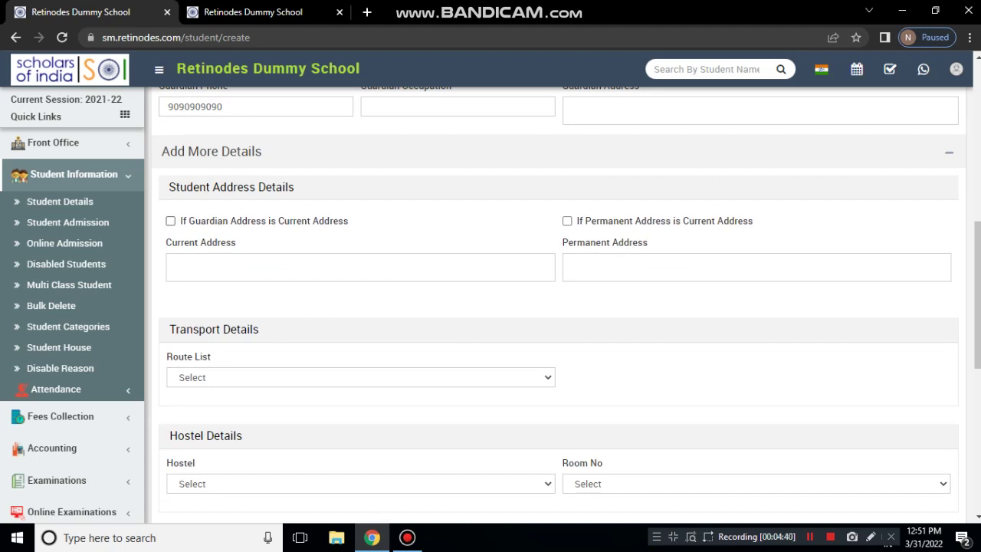
{"action": "left_click", "coordinate": [170, 221]}
{"action": "scroll", "coordinate": [559, 303], "scroll_direction": "up", "scroll_amount": 4}
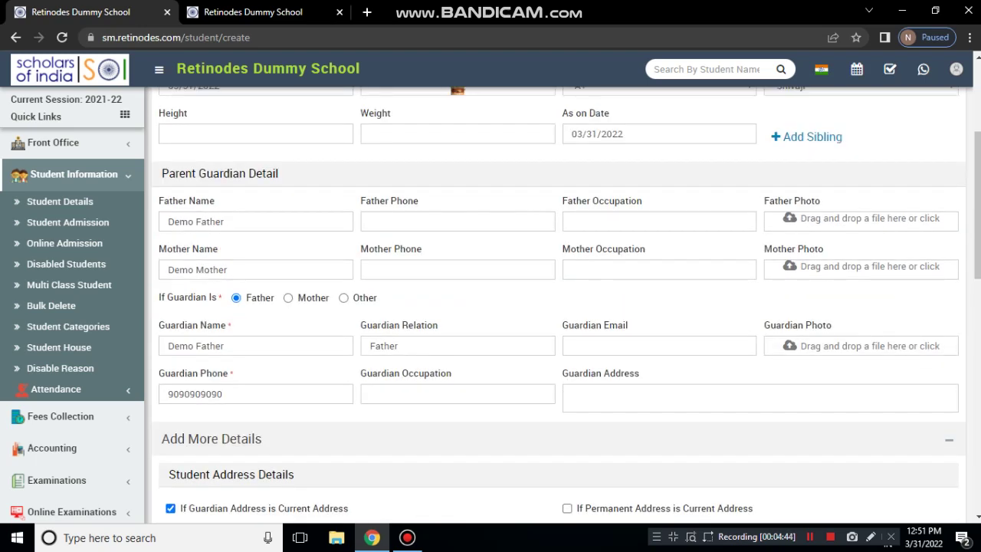
{"action": "scroll", "coordinate": [559, 303], "scroll_direction": "up", "scroll_amount": 1}
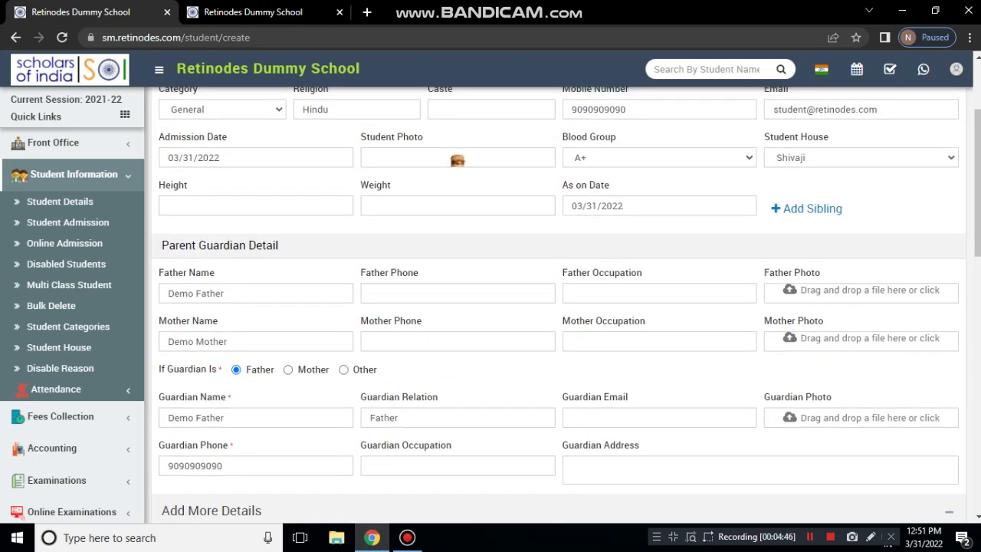
{"action": "scroll", "coordinate": [567, 308], "scroll_direction": "down", "scroll_amount": 5}
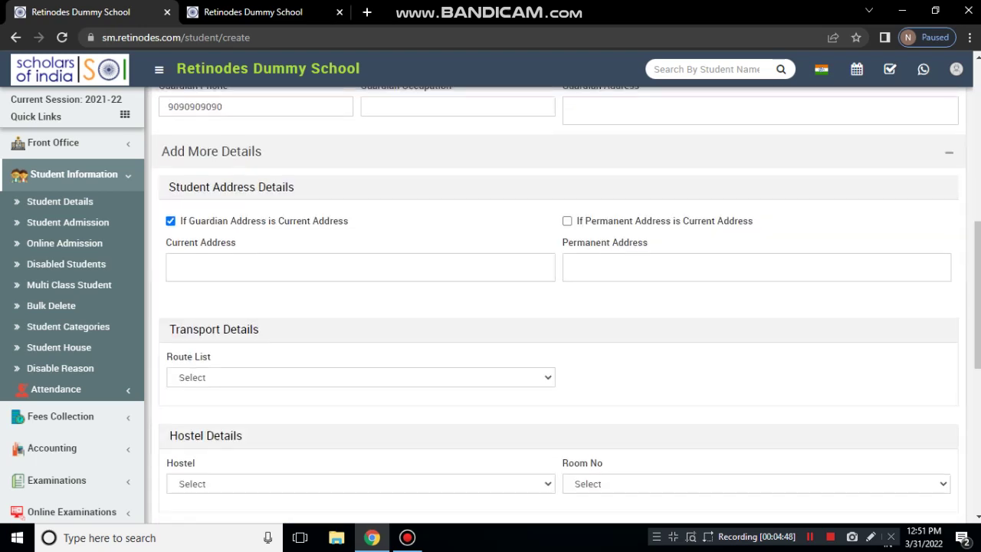
{"action": "scroll", "coordinate": [559, 303], "scroll_direction": "up", "scroll_amount": 3}
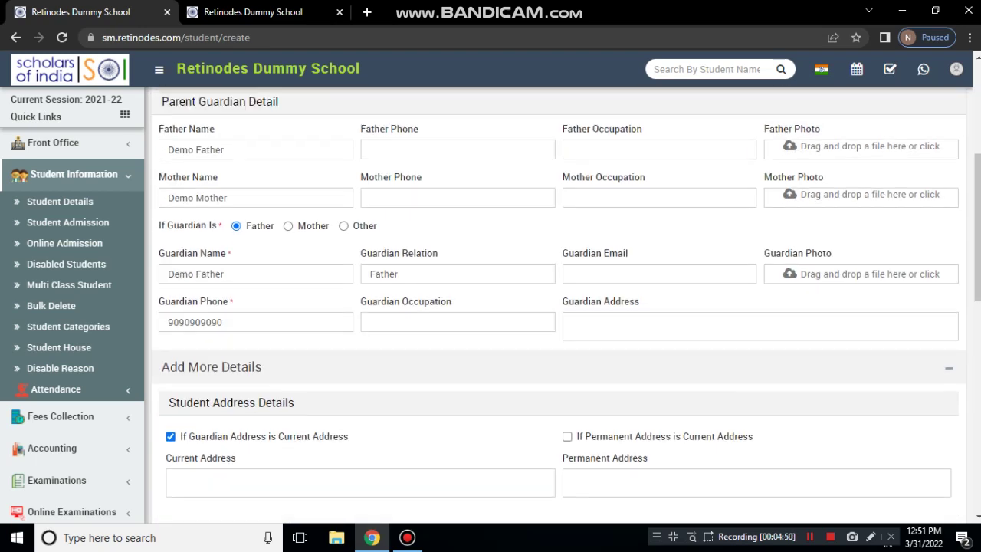
{"action": "scroll", "coordinate": [566, 306], "scroll_direction": "down", "scroll_amount": 1}
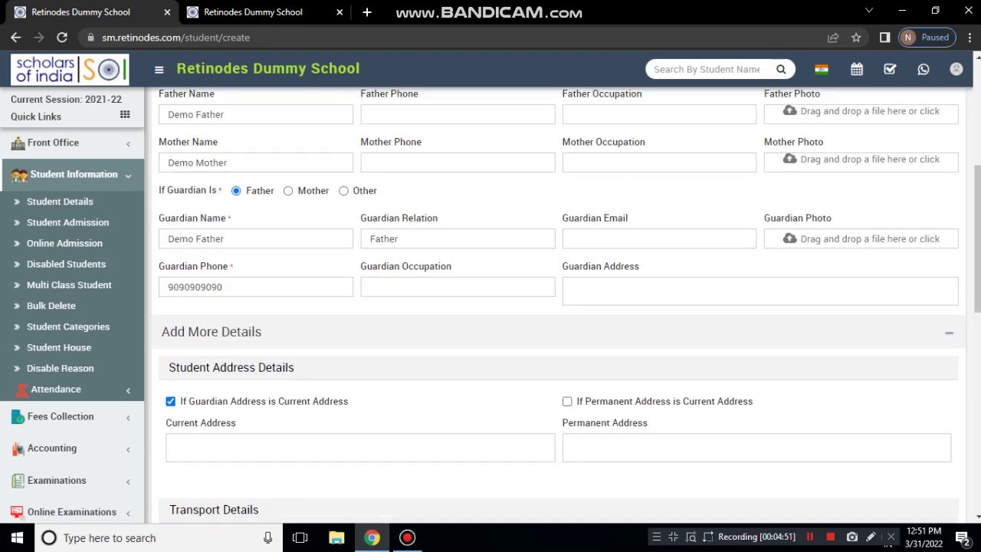
{"action": "scroll", "coordinate": [559, 307], "scroll_direction": "up", "scroll_amount": 2}
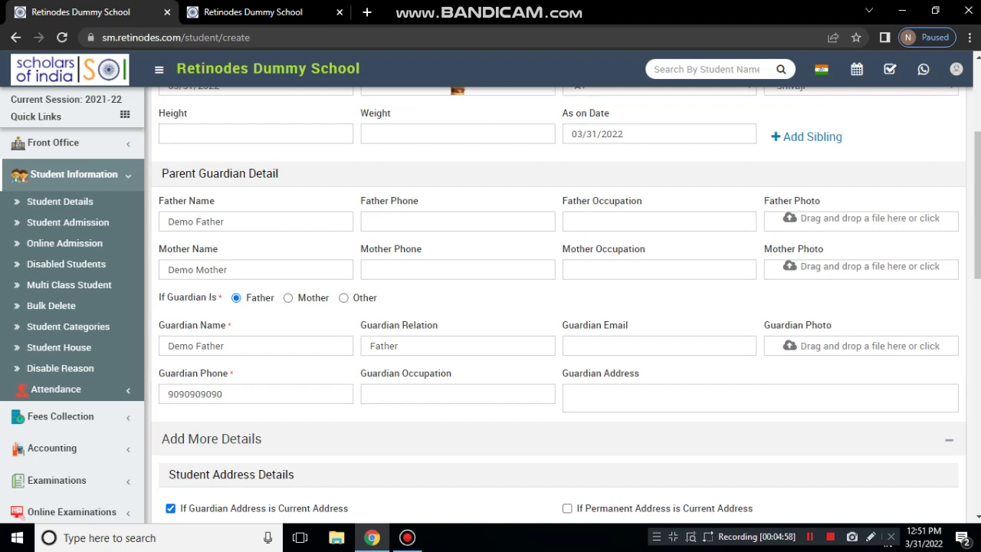
Enter 'MP, India' as the guardian address and untick the current-address option
{"action": "left_click", "coordinate": [571, 395]}
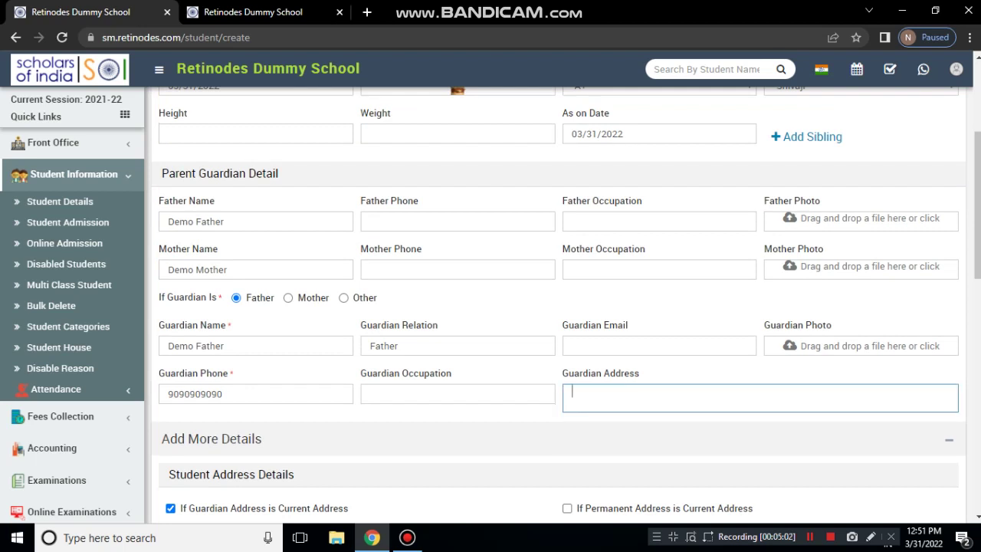
{"action": "type", "text": "MP, India"}
{"action": "scroll", "coordinate": [560, 307], "scroll_direction": "down", "scroll_amount": 4}
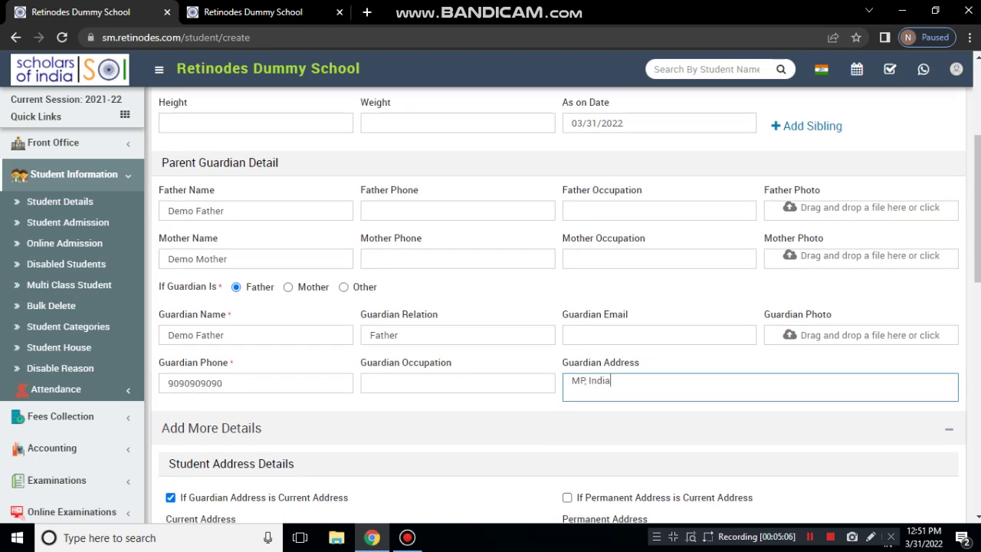
{"action": "left_click", "coordinate": [170, 220]}
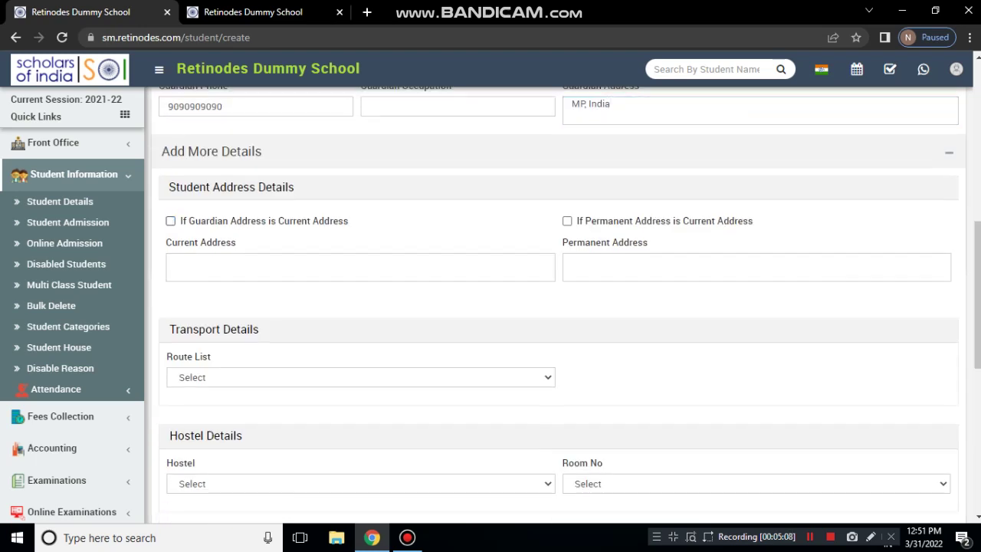
Copy the guardian address into current and permanent address, and choose transport route Ind102 (Civil Lines)
{"action": "left_click", "coordinate": [170, 220]}
{"action": "left_click", "coordinate": [567, 221]}
{"action": "scroll", "coordinate": [567, 307], "scroll_direction": "down", "scroll_amount": 3}
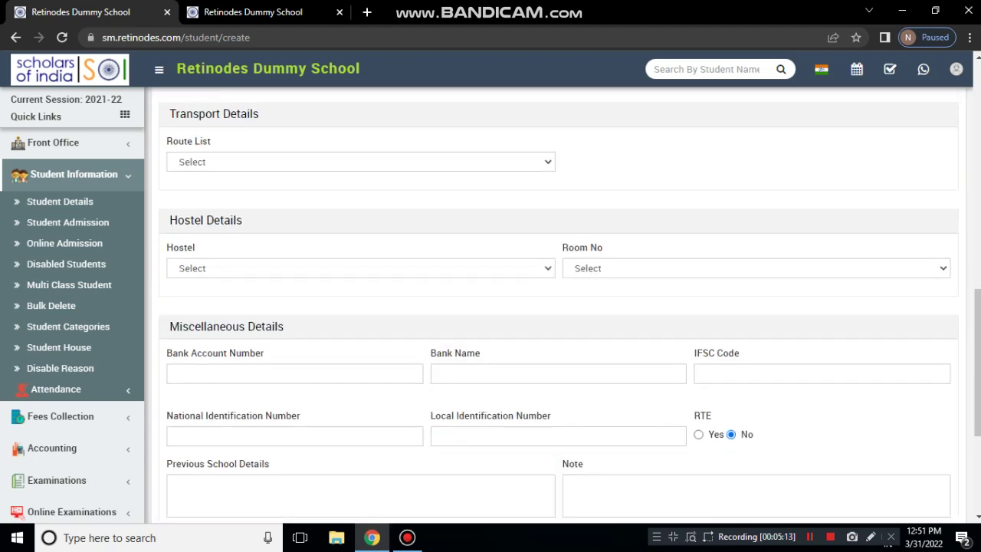
{"action": "left_click", "coordinate": [360, 162]}
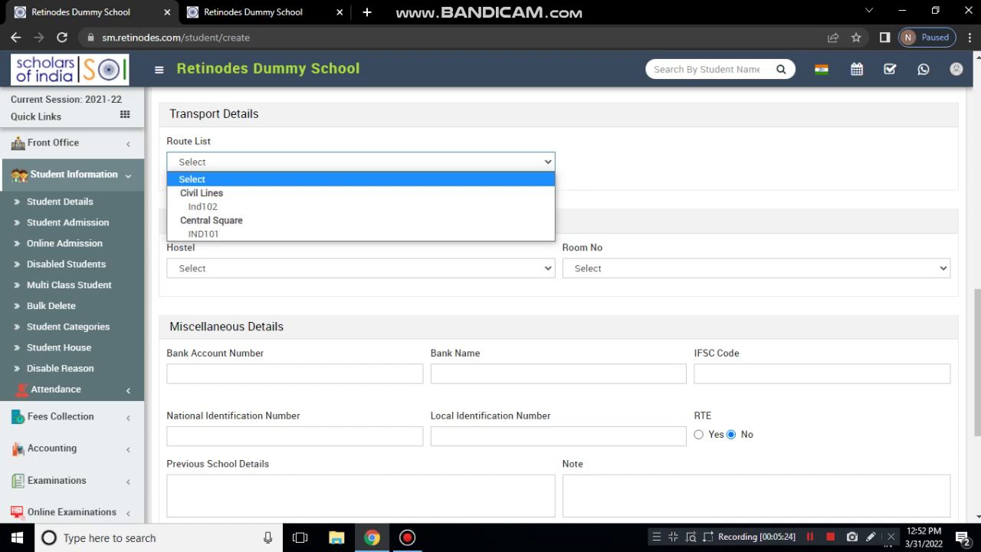
{"action": "key", "text": "Down"}
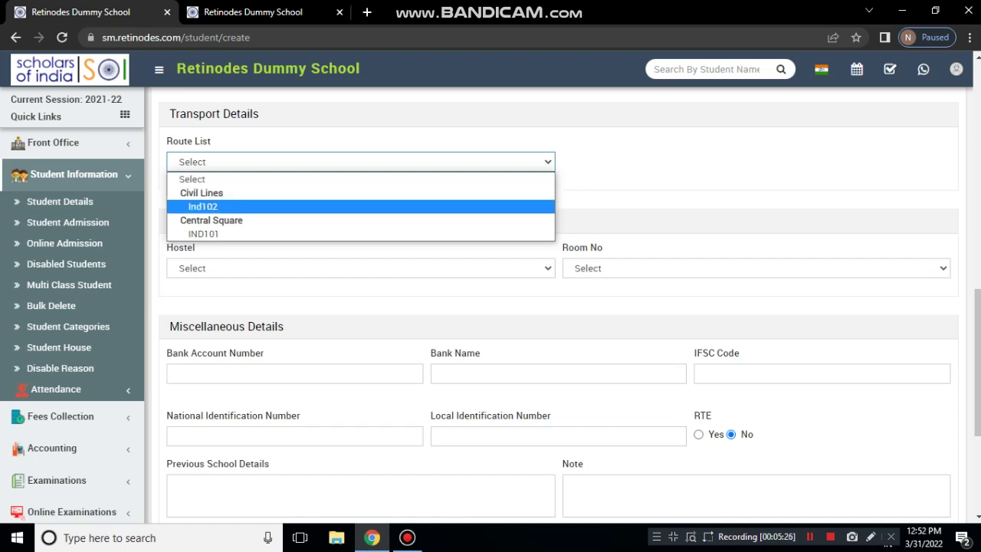
{"action": "key", "text": "Return"}
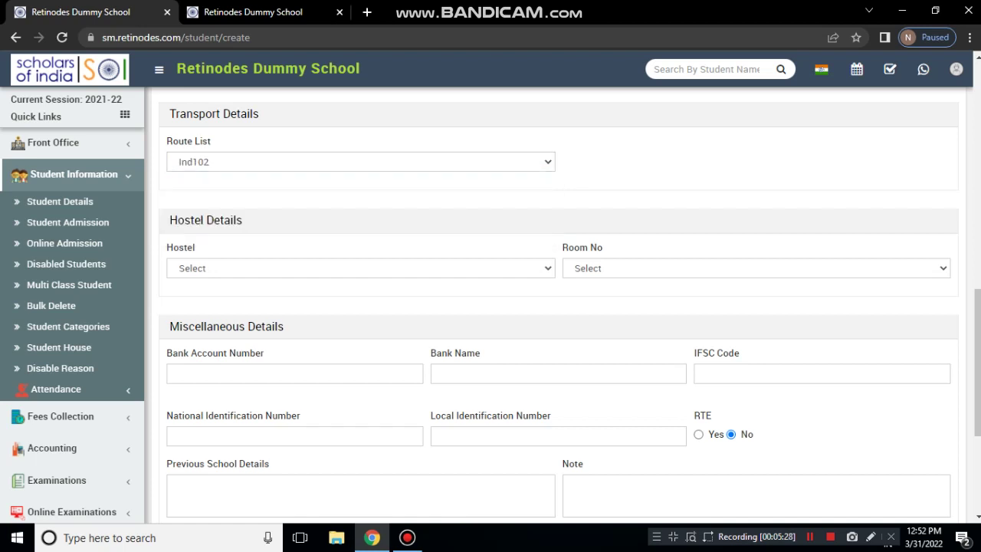
Choose School Hostel 1 and room 101 (Single Bed)
{"action": "left_click", "coordinate": [360, 268]}
{"action": "scroll", "coordinate": [360, 269], "scroll_direction": "down", "scroll_amount": 1}
{"action": "scroll", "coordinate": [360, 268], "scroll_direction": "up", "scroll_amount": 1}
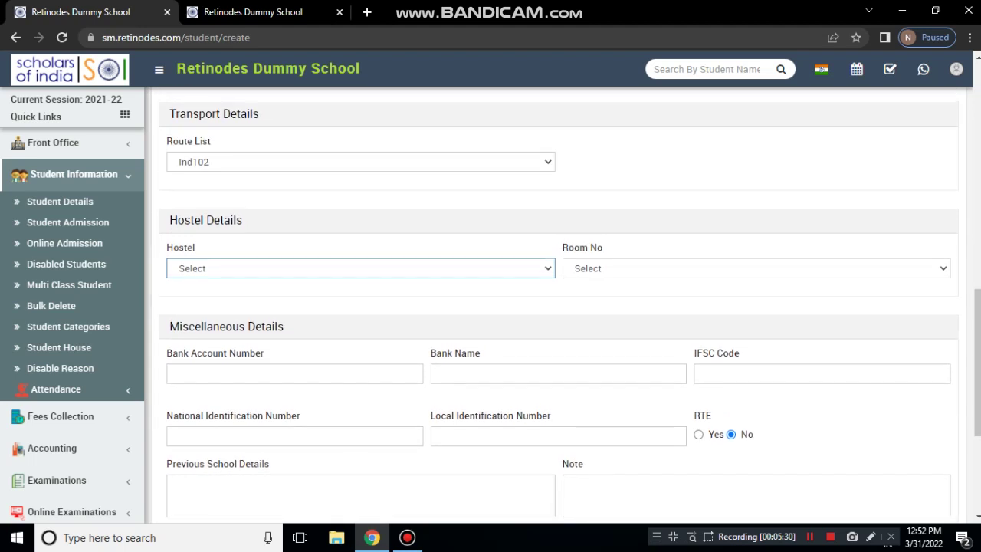
{"action": "left_click", "coordinate": [360, 269]}
{"action": "left_click", "coordinate": [360, 299]}
{"action": "left_click", "coordinate": [757, 268]}
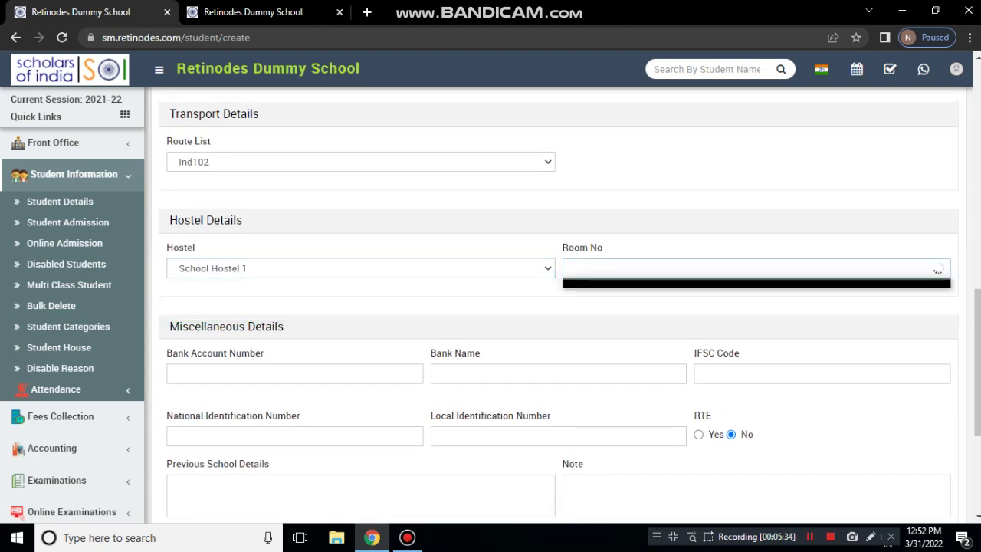
{"action": "left_click", "coordinate": [690, 299]}
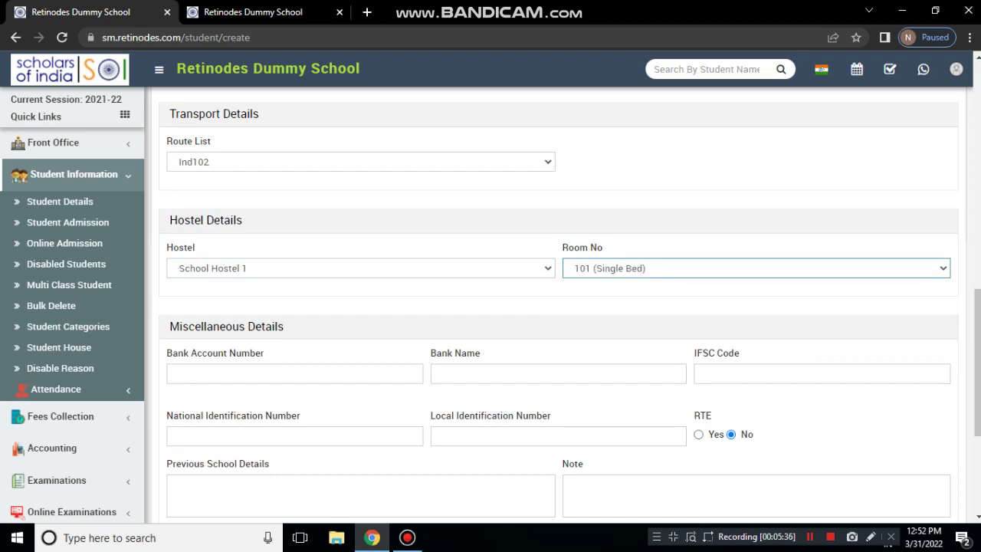
Go through the Bank Name, IFSC Code and National Identification Number fields, leaving them empty
{"action": "scroll", "coordinate": [558, 306], "scroll_direction": "down", "scroll_amount": 3}
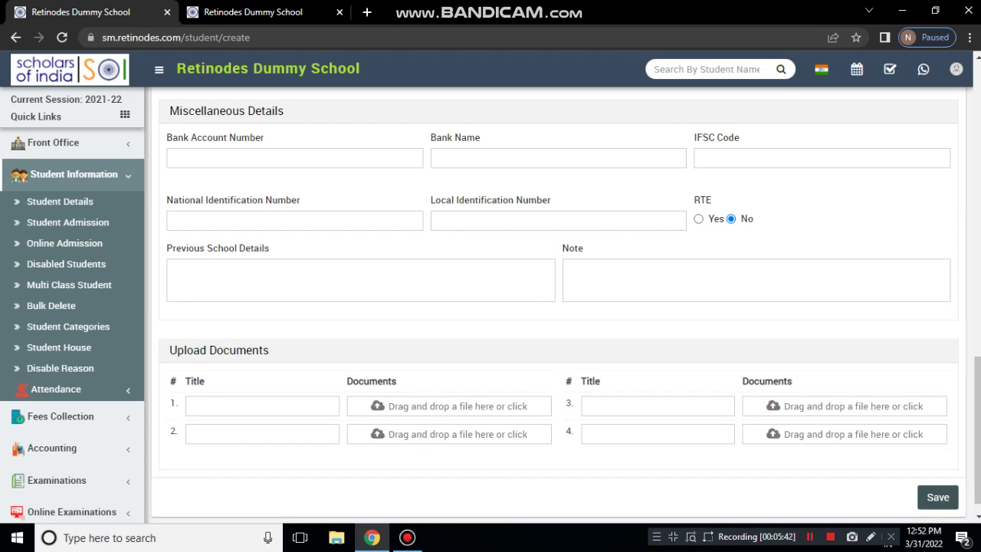
{"action": "left_click", "coordinate": [440, 158]}
{"action": "key", "text": "Tab"}
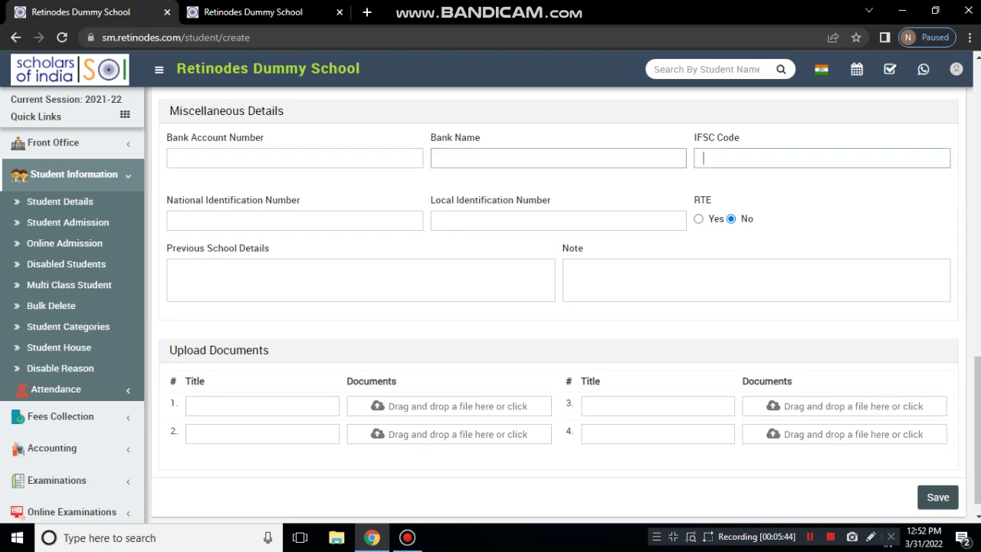
{"action": "key", "text": "Tab"}
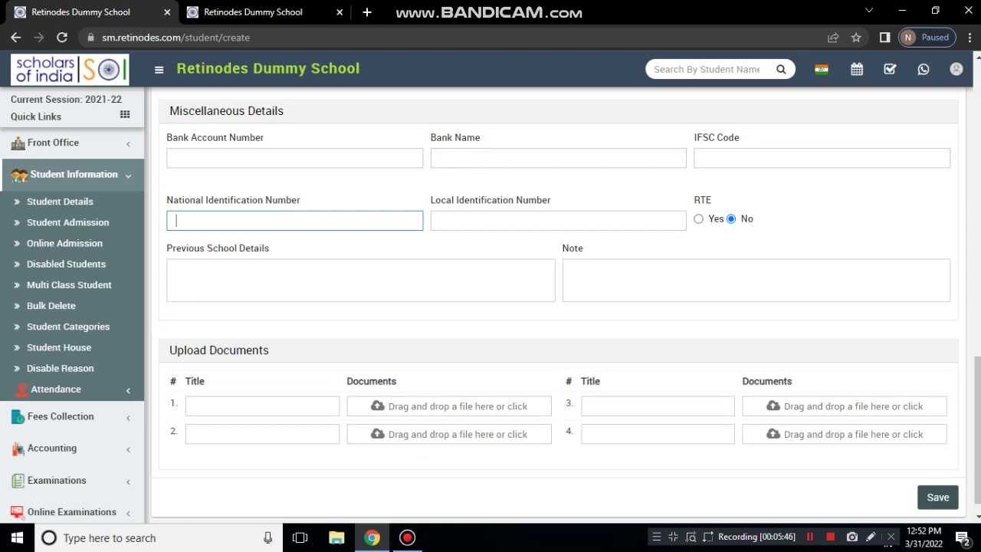
{"action": "key", "text": "Tab"}
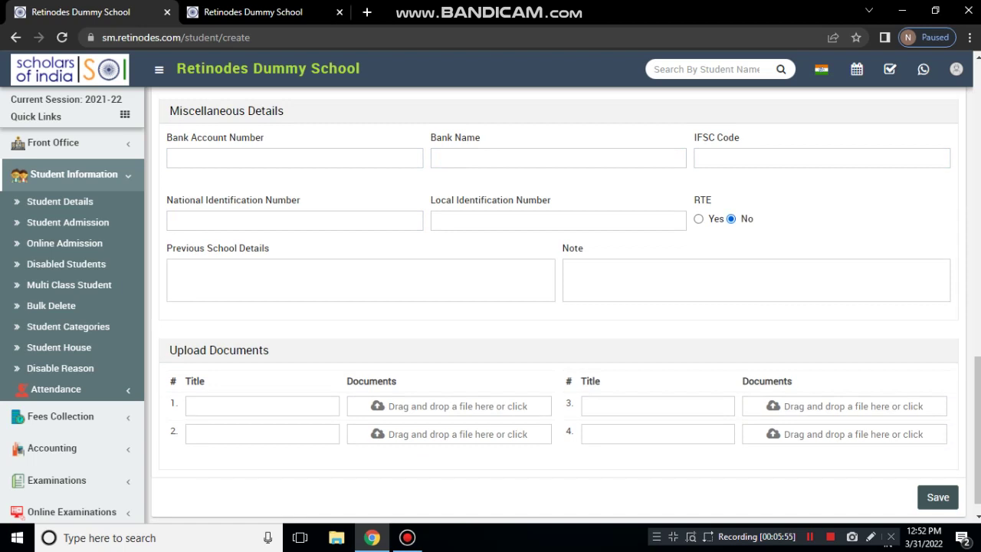
Enter 'Aadhar Card' as the title of the first upload document
{"action": "scroll", "coordinate": [565, 313], "scroll_direction": "down", "scroll_amount": 1}
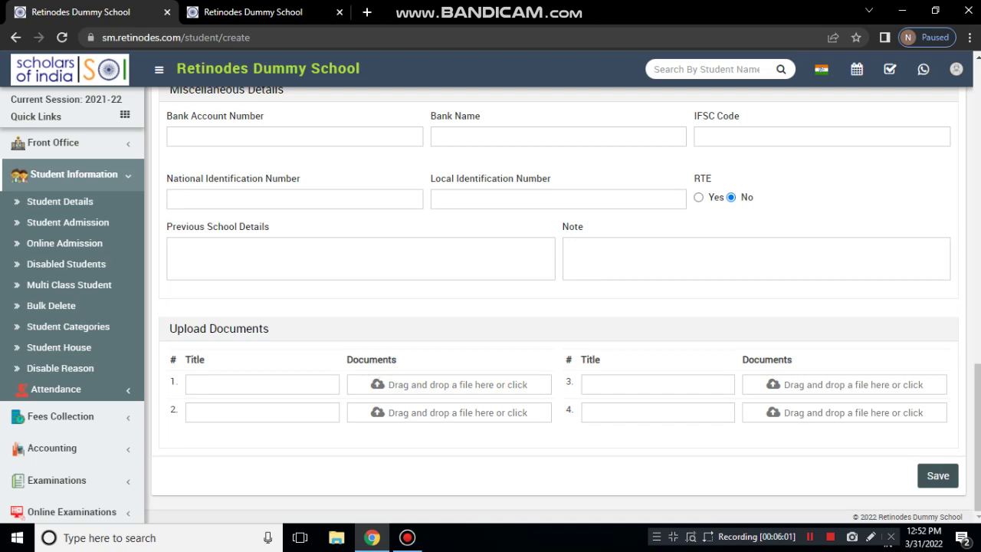
{"action": "left_click", "coordinate": [262, 384]}
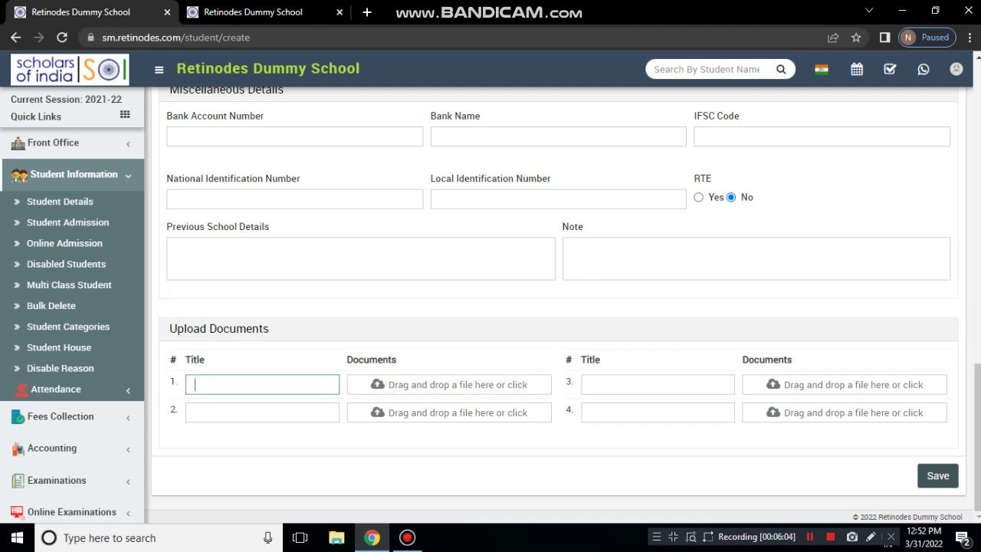
{"action": "type", "text": "Aadhar Card"}
Attach the certificate file from the Downloads folder to the first document
{"action": "left_click", "coordinate": [449, 384]}
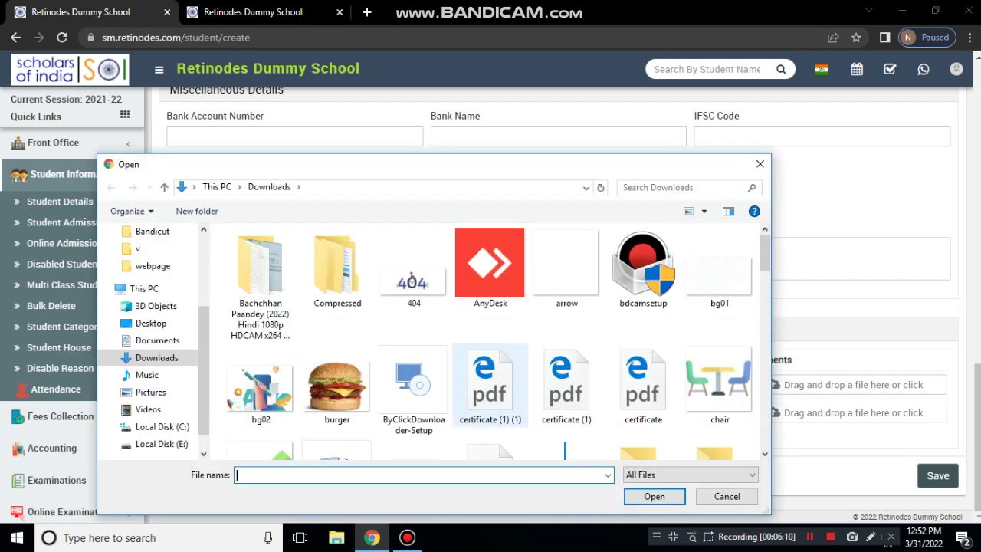
{"action": "scroll", "coordinate": [491, 383], "scroll_direction": "down", "scroll_amount": 3}
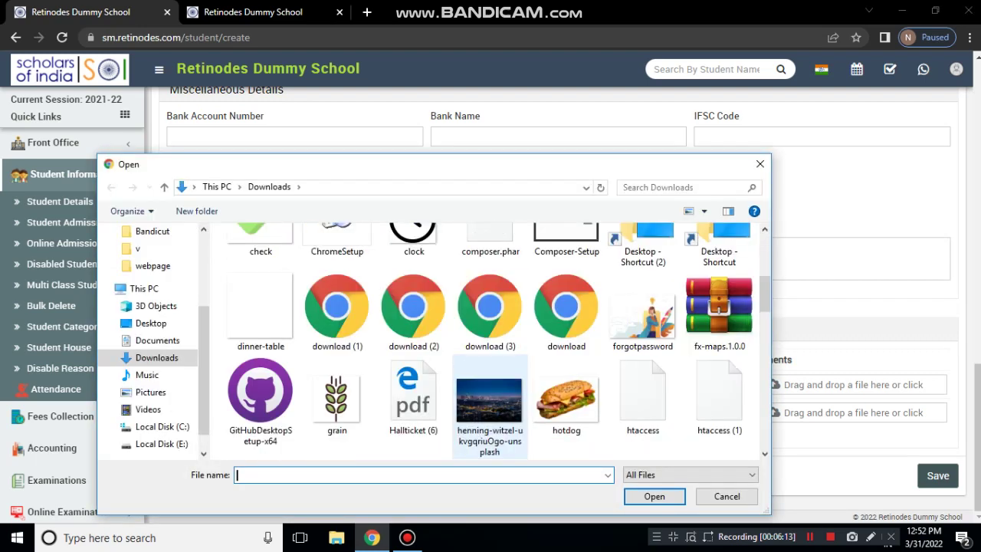
{"action": "scroll", "coordinate": [489, 399], "scroll_direction": "down", "scroll_amount": 10}
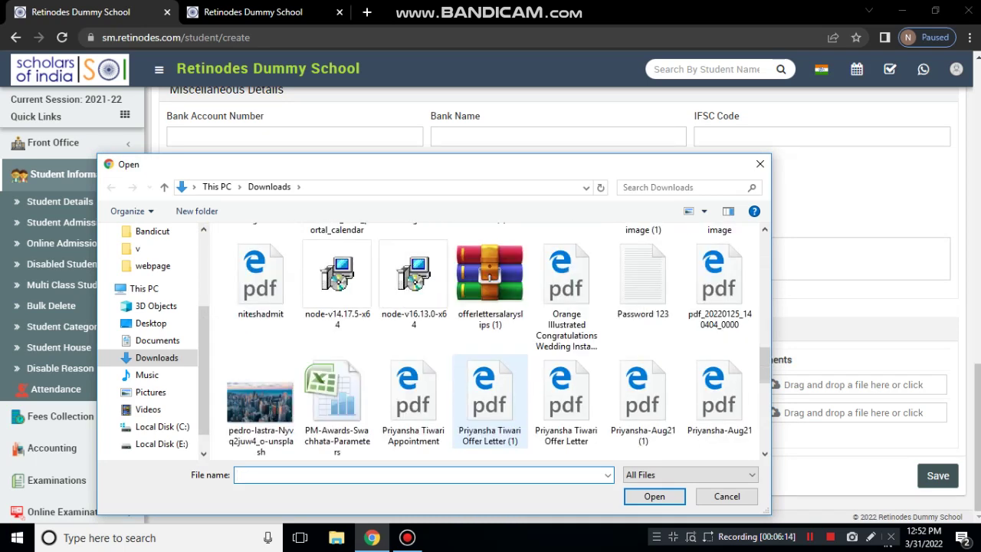
{"action": "scroll", "coordinate": [490, 399], "scroll_direction": "down", "scroll_amount": 5}
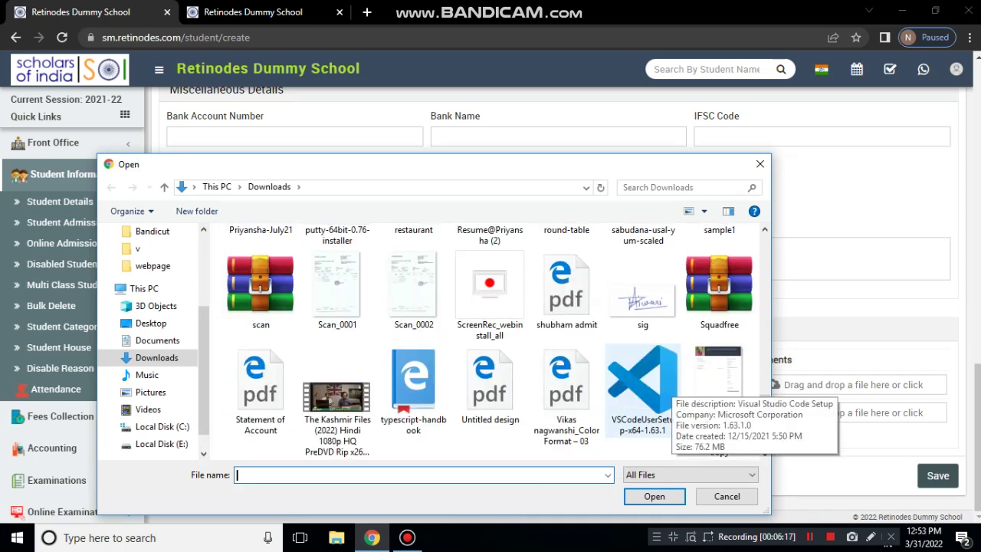
{"action": "scroll", "coordinate": [491, 341], "scroll_direction": "down", "scroll_amount": 3}
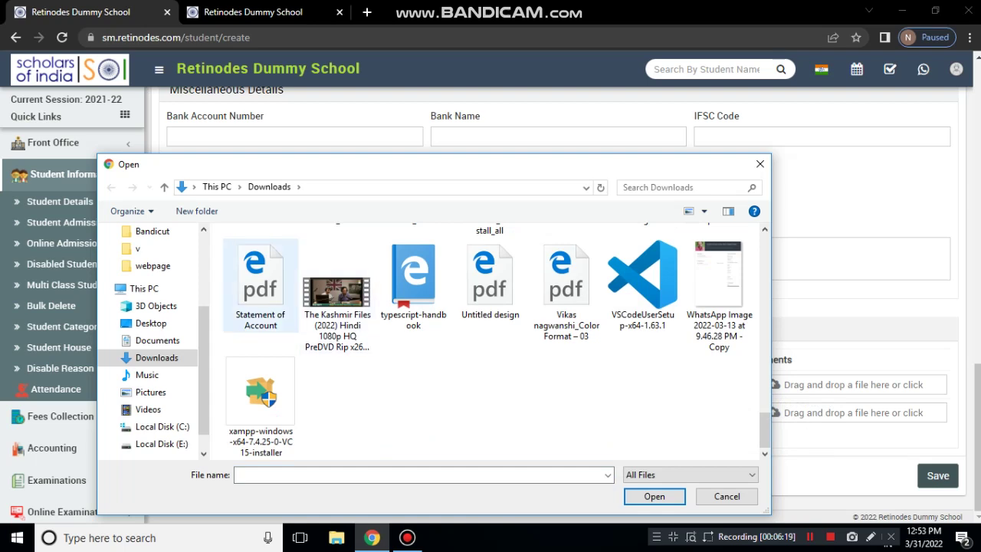
{"action": "left_click", "coordinate": [491, 282]}
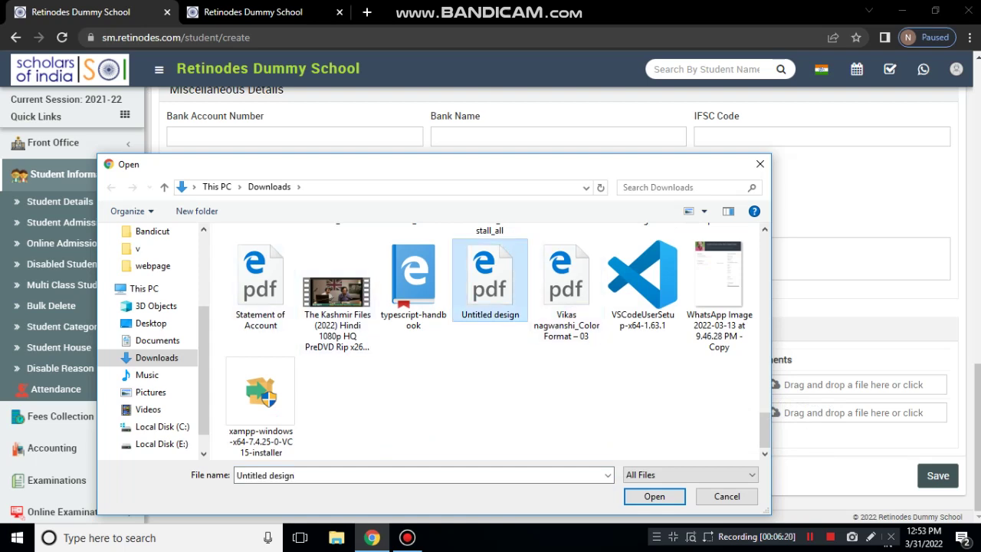
{"action": "scroll", "coordinate": [491, 341], "scroll_direction": "up", "scroll_amount": 10}
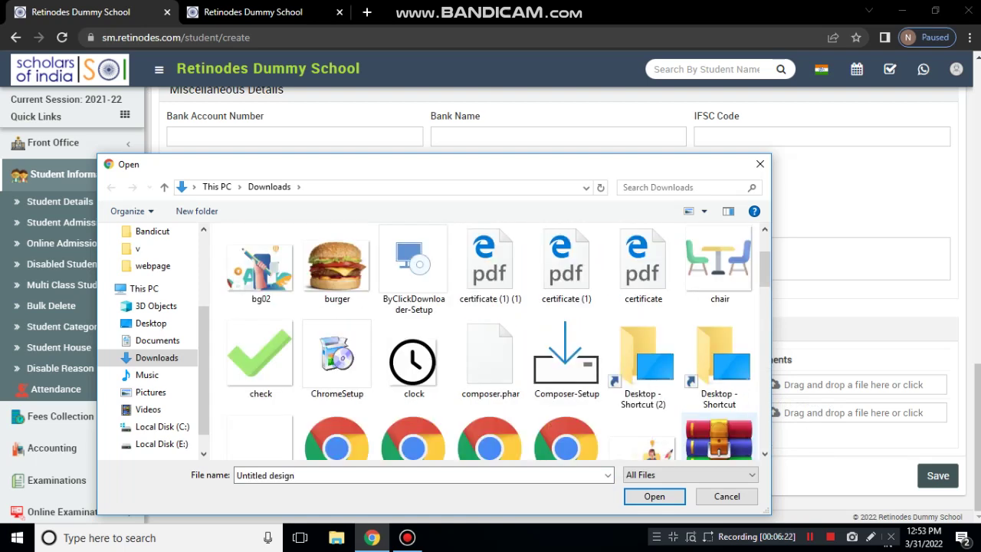
{"action": "scroll", "coordinate": [719, 437], "scroll_direction": "up", "scroll_amount": 2}
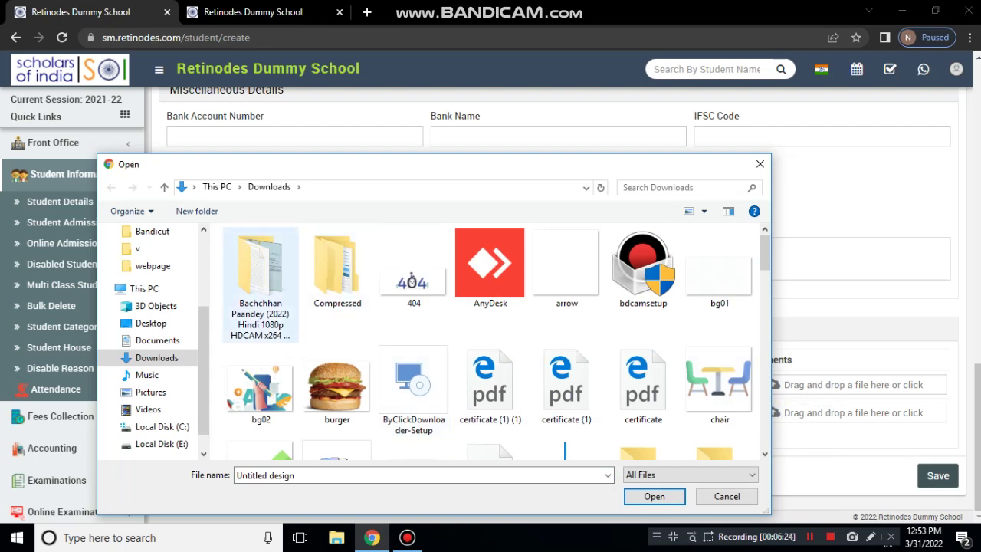
{"action": "double_click", "coordinate": [338, 268]}
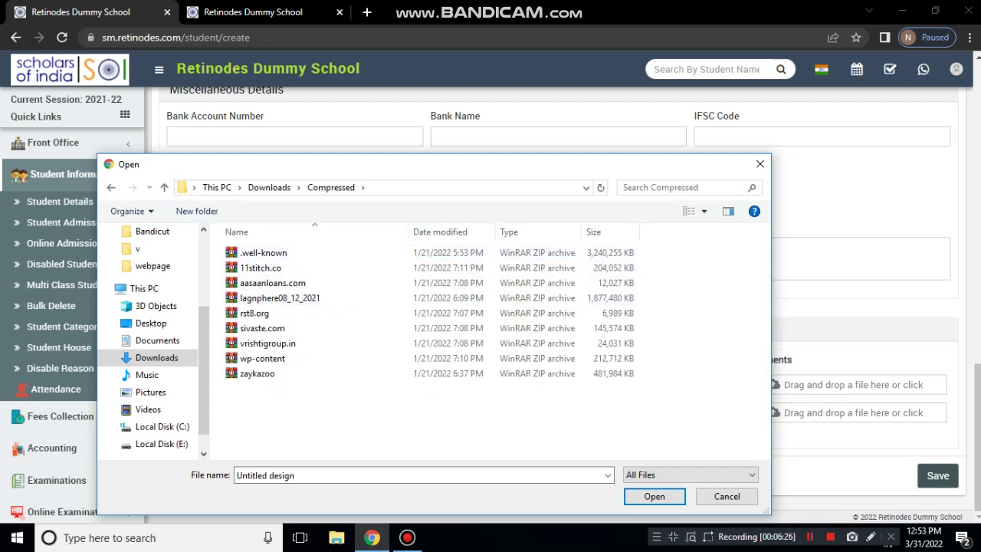
{"action": "left_click", "coordinate": [111, 188]}
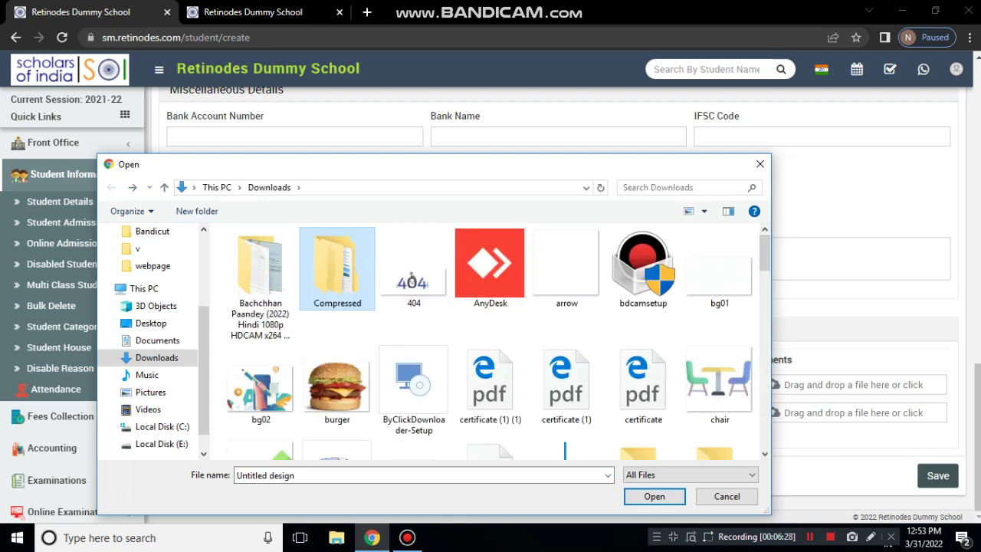
{"action": "scroll", "coordinate": [491, 322], "scroll_direction": "down", "scroll_amount": 1}
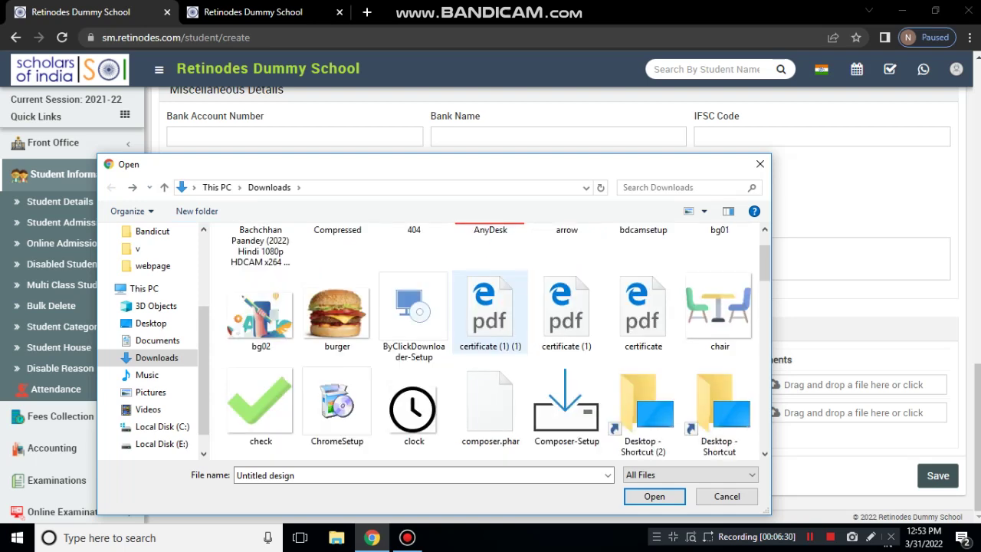
{"action": "left_click", "coordinate": [643, 313]}
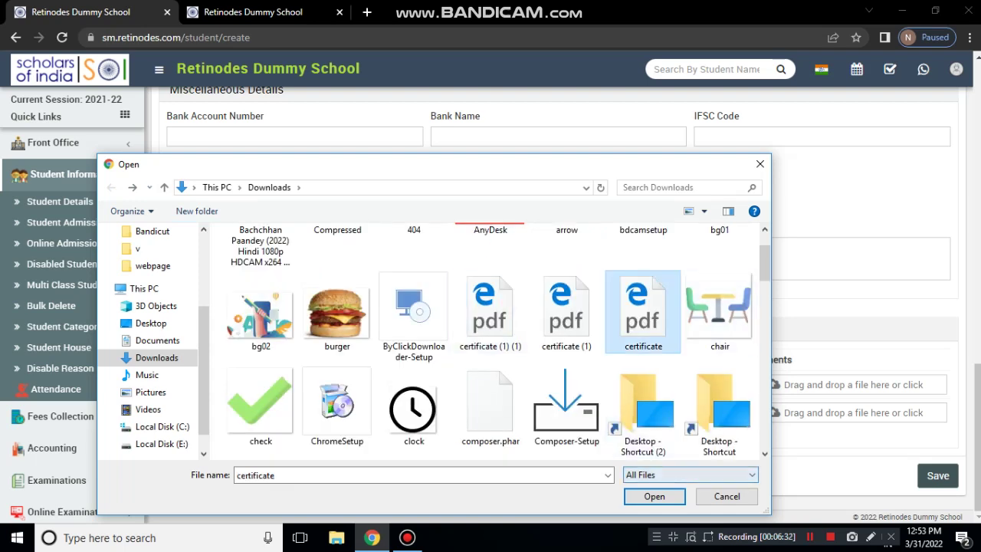
{"action": "left_click", "coordinate": [655, 497]}
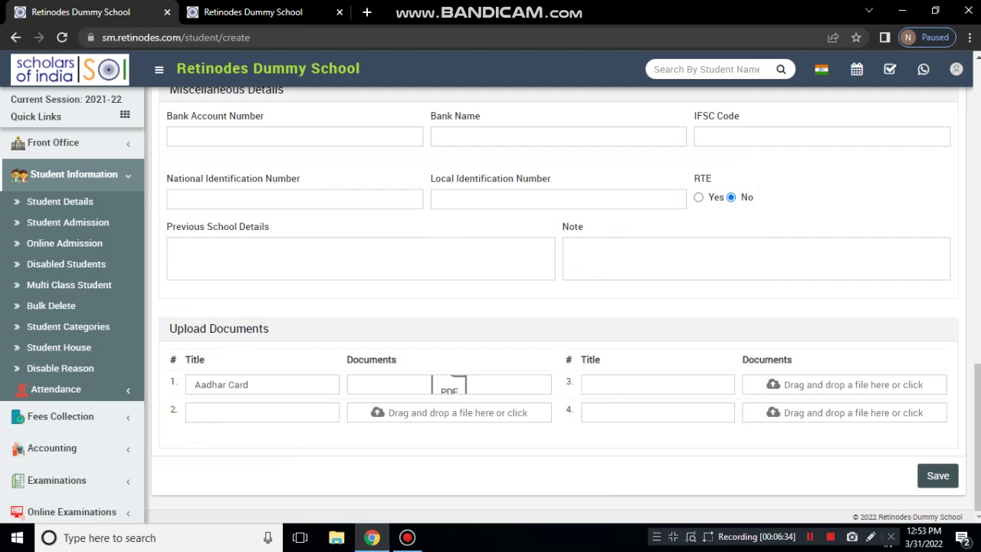
Title the third upload document 'Aadhar Card', correcting the 'Adhar' misspelling
{"action": "left_click", "coordinate": [658, 385]}
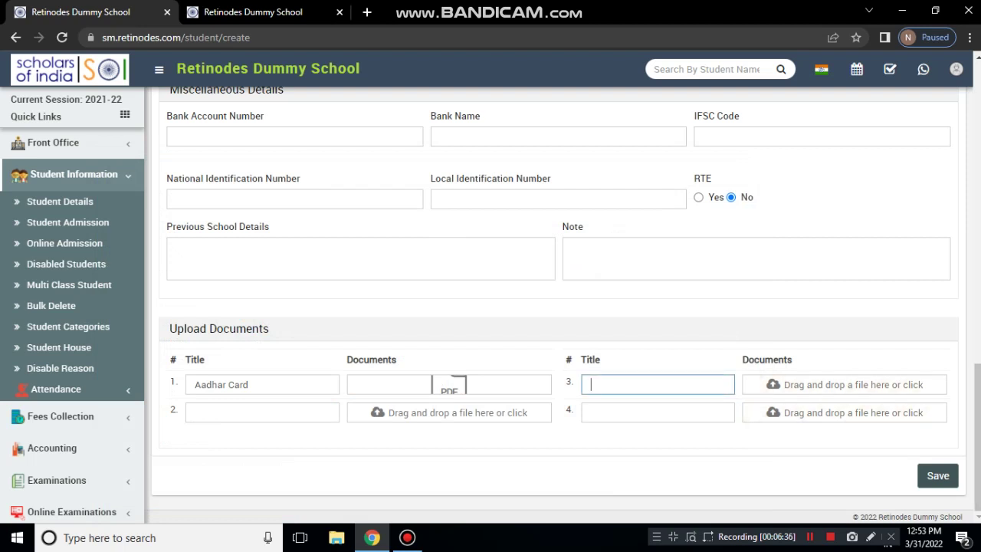
{"action": "type", "text": "Adhar Card"}
{"action": "left_click", "coordinate": [603, 385]}
{"action": "key", "text": "Left"}
{"action": "type", "text": "a"}
{"action": "left_click", "coordinate": [842, 437]}
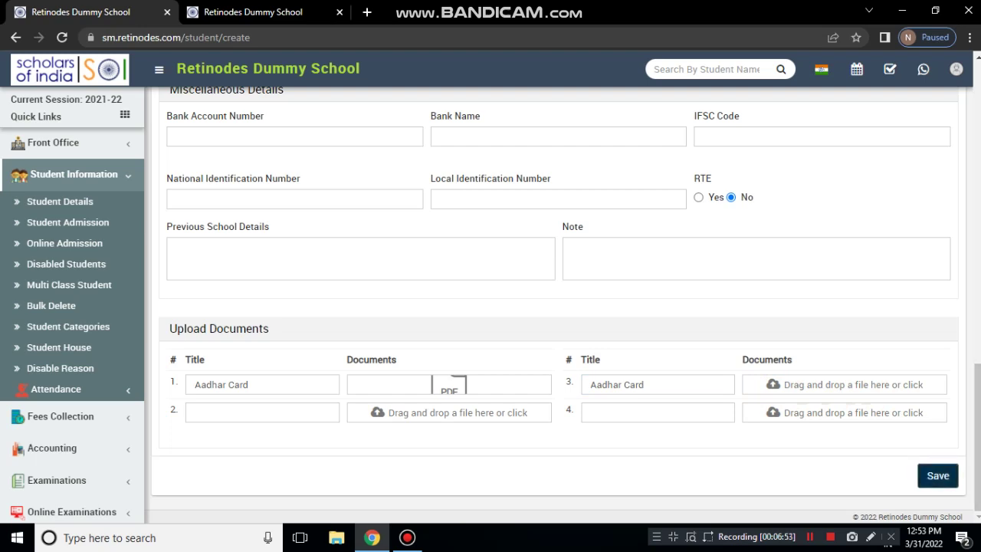
Change the third title to 'Aadhar Card back' and attach the certificate PDF
{"action": "left_click", "coordinate": [843, 385]}
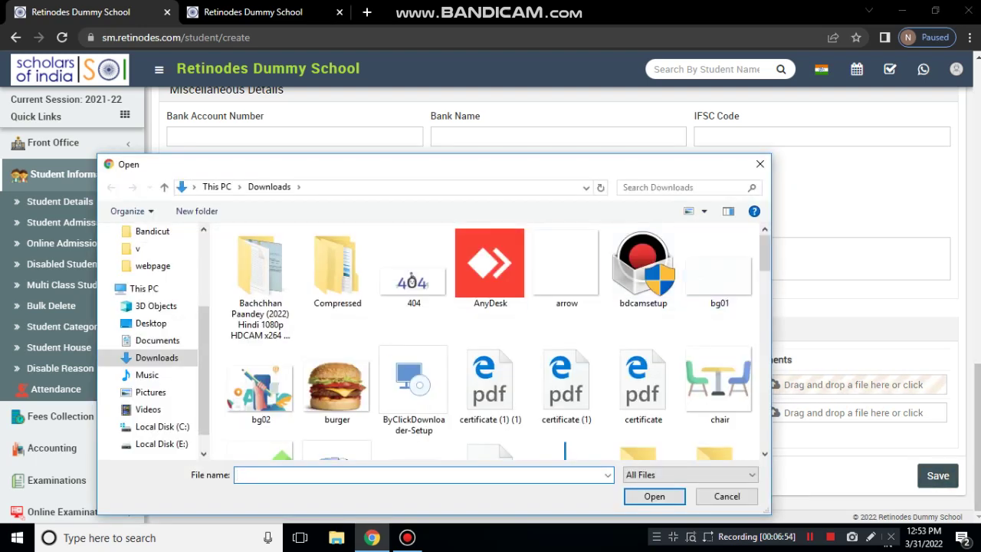
{"action": "left_click", "coordinate": [760, 164]}
{"action": "left_click", "coordinate": [658, 385]}
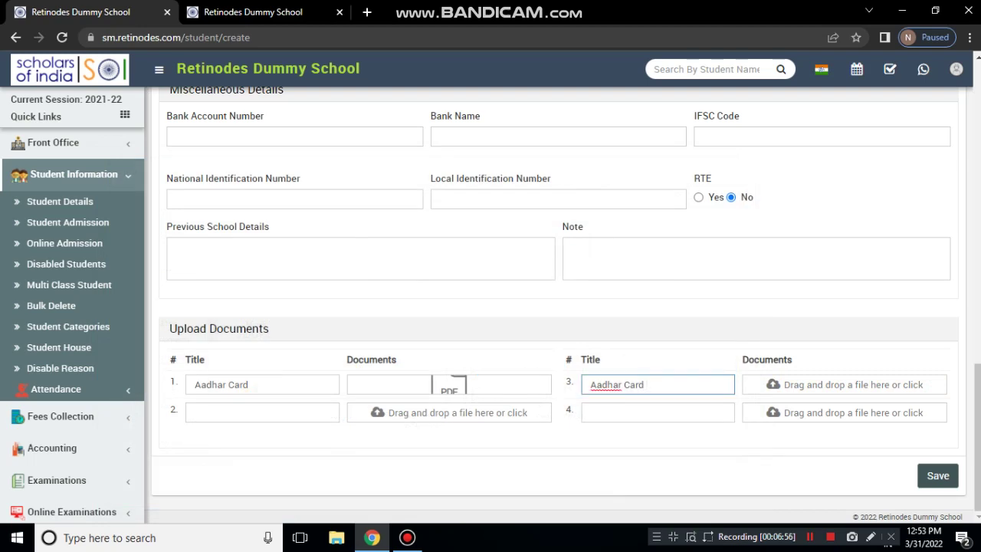
{"action": "type", "text": "back"}
{"action": "left_click", "coordinate": [926, 384]}
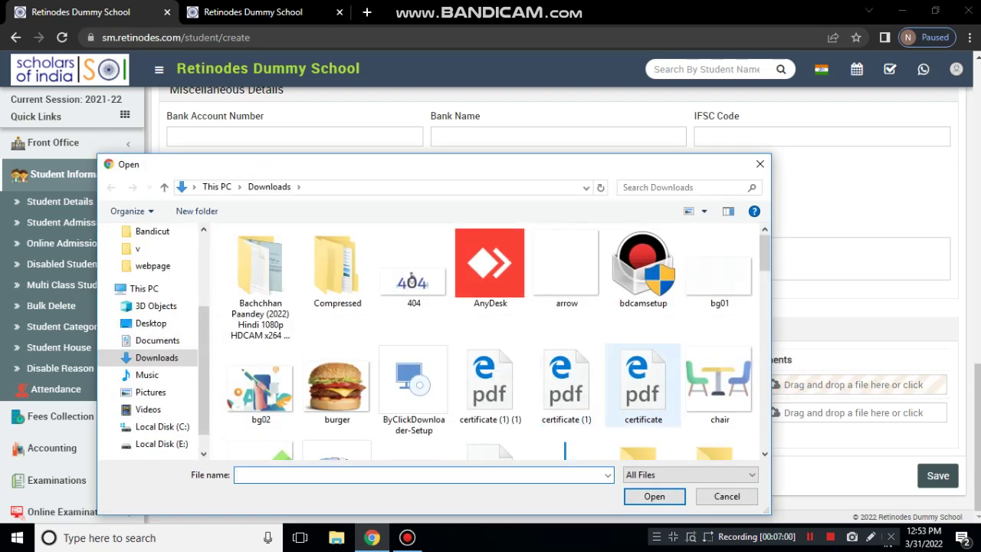
{"action": "double_click", "coordinate": [643, 383]}
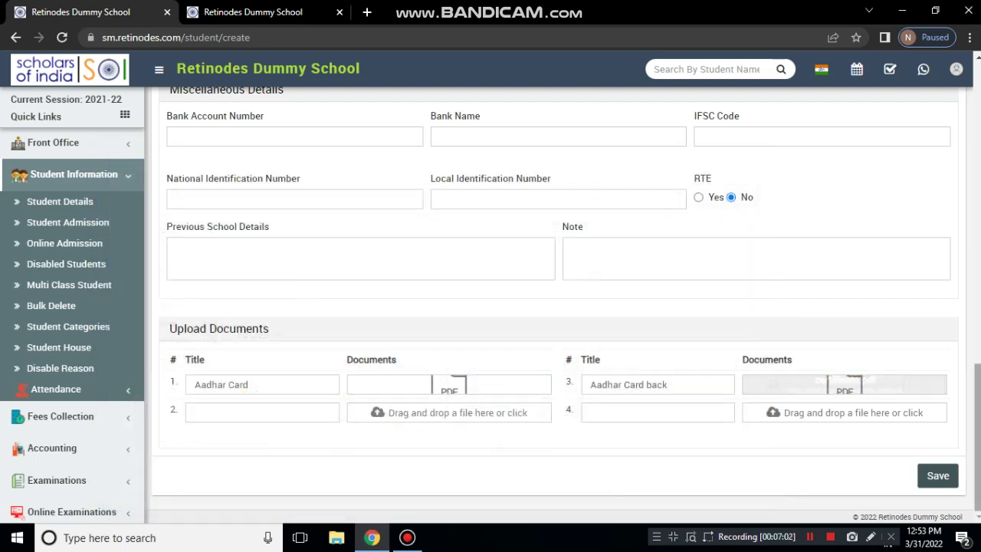
Save the Student Admission form and confirm 'Record Saved Successfully' with a blank form
{"action": "left_click", "coordinate": [938, 475]}
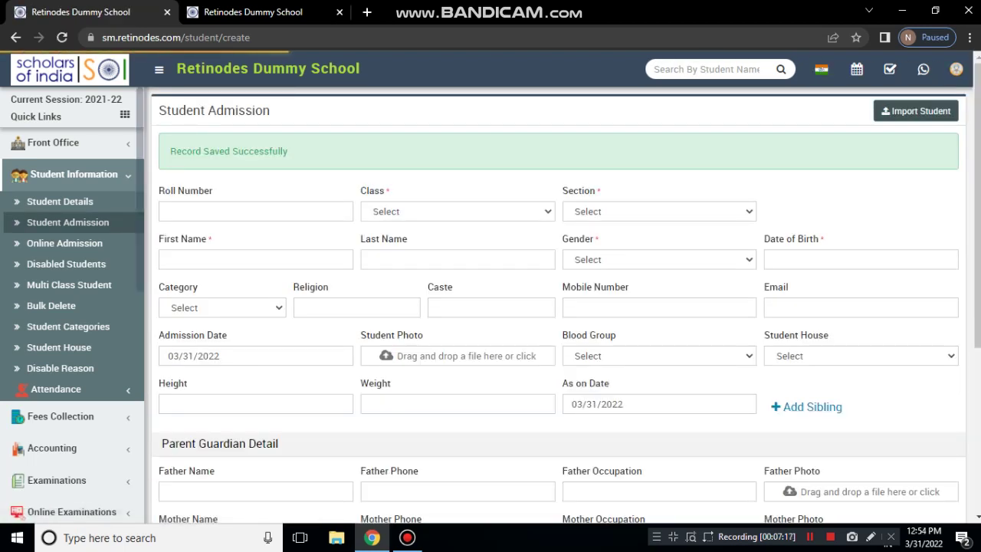
{"action": "scroll", "coordinate": [558, 307], "scroll_direction": "down", "scroll_amount": 1}
{"action": "scroll", "coordinate": [558, 307], "scroll_direction": "up", "scroll_amount": 1}
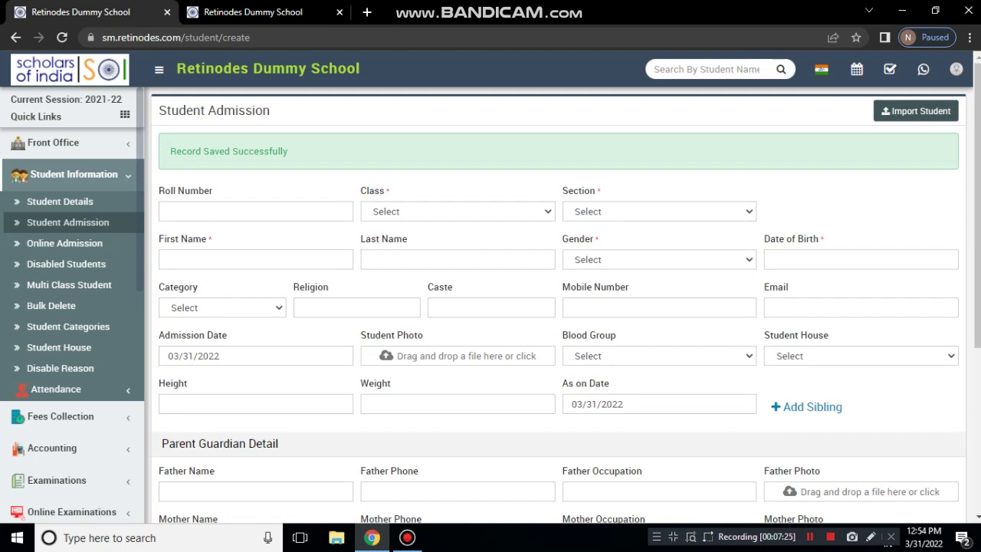
{"action": "scroll", "coordinate": [558, 307], "scroll_direction": "down", "scroll_amount": 2}
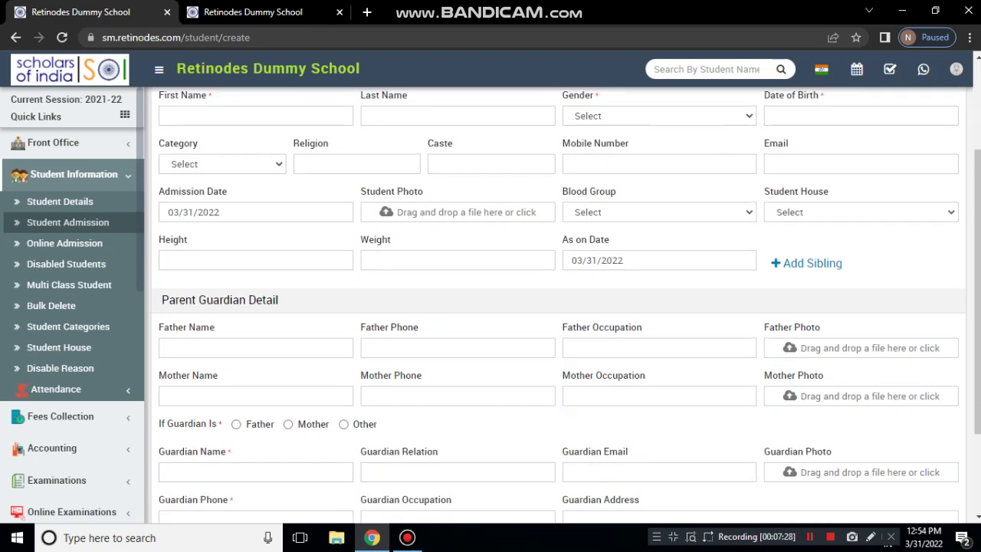
{"action": "scroll", "coordinate": [558, 306], "scroll_direction": "up", "scroll_amount": 2}
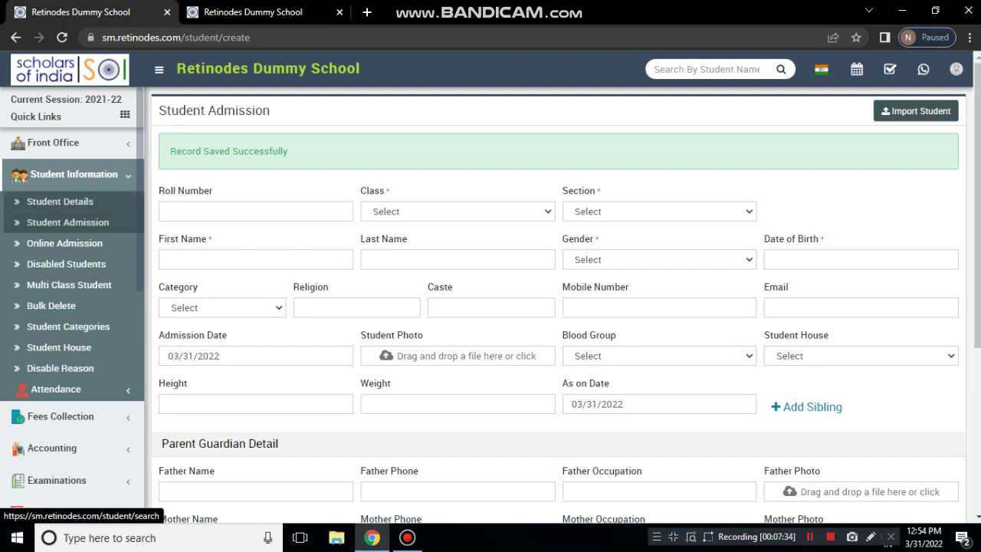
Search Student Details for Class 1 with no section to list the new student
{"action": "left_click", "coordinate": [59, 201]}
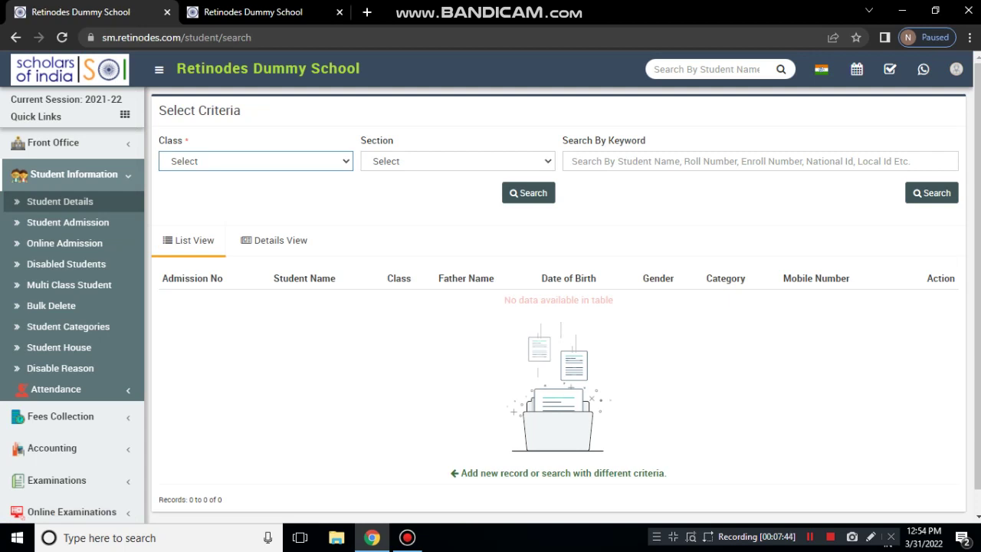
{"action": "left_click", "coordinate": [933, 194]}
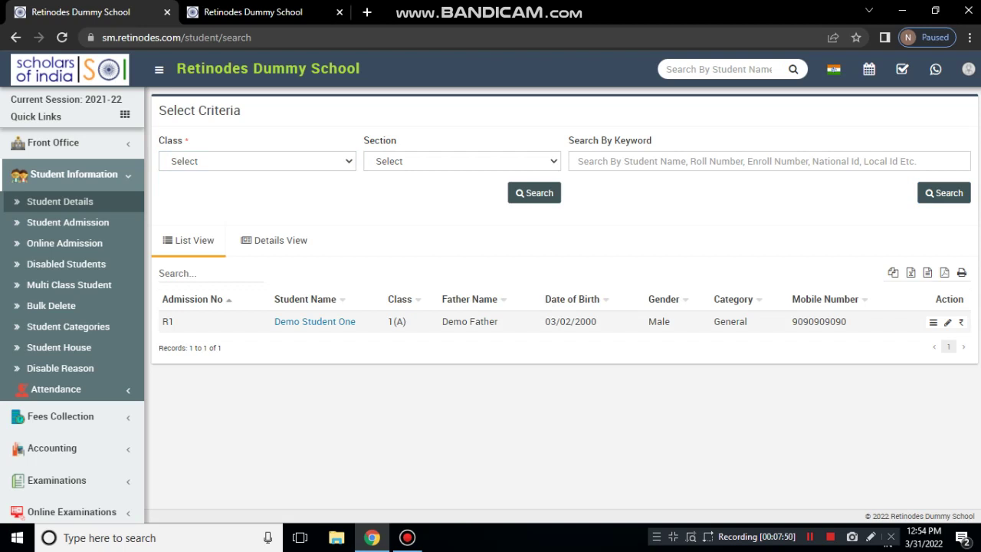
{"action": "left_click", "coordinate": [60, 201]}
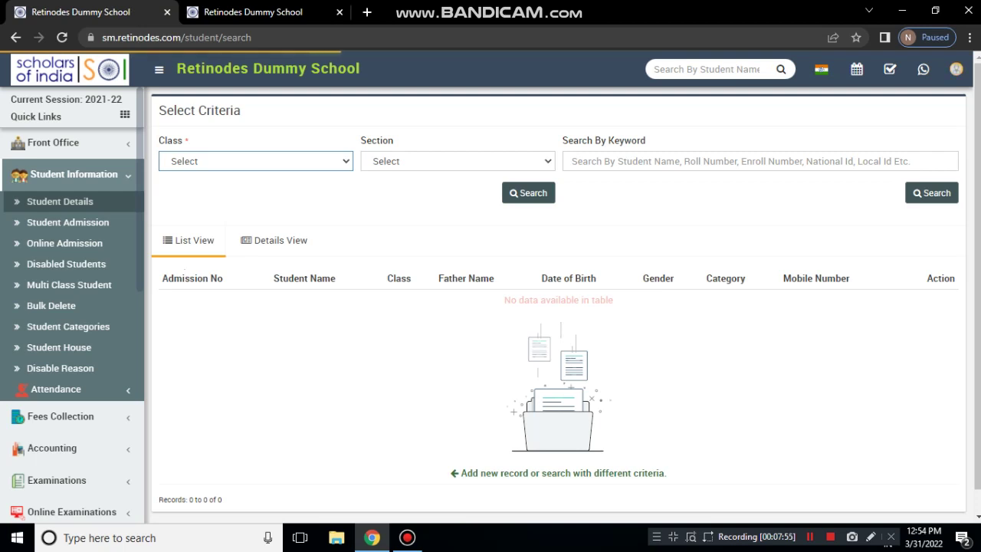
{"action": "left_click", "coordinate": [256, 161]}
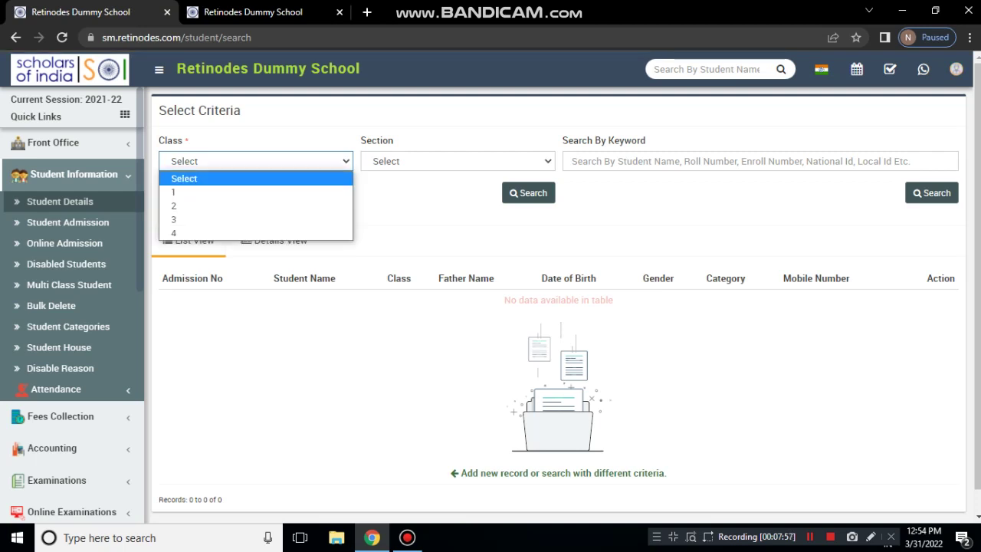
{"action": "left_click", "coordinate": [230, 191]}
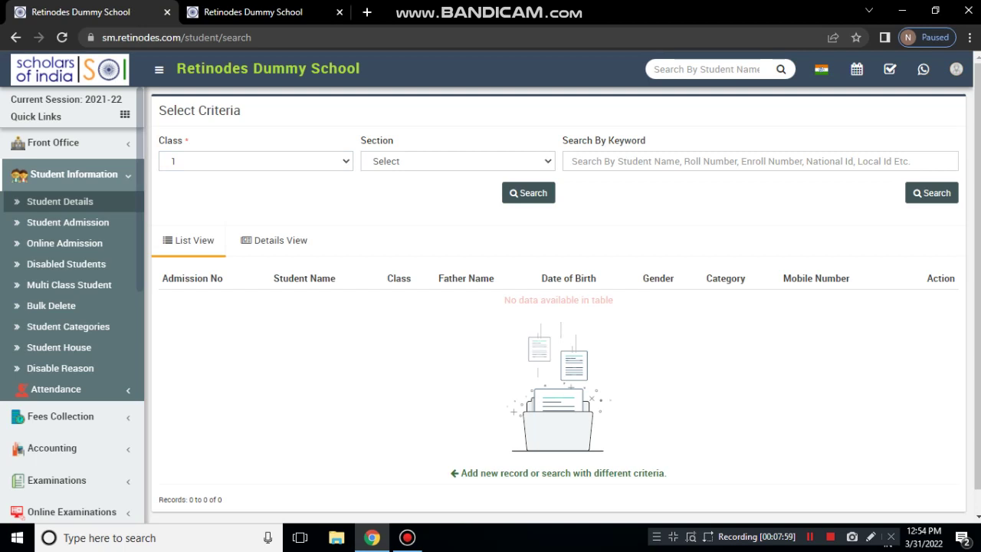
{"action": "left_click", "coordinate": [458, 161]}
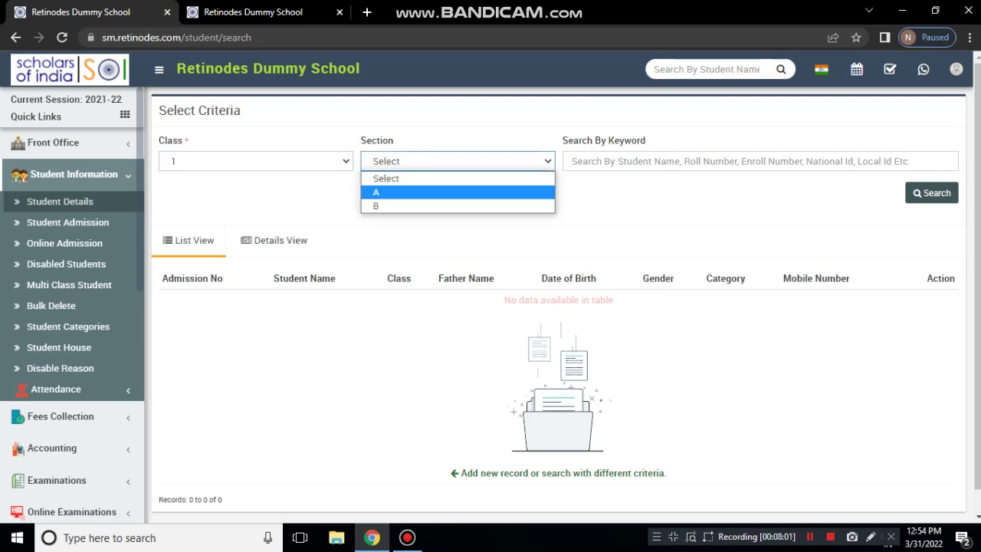
{"action": "left_click", "coordinate": [460, 179]}
{"action": "left_click", "coordinate": [529, 193]}
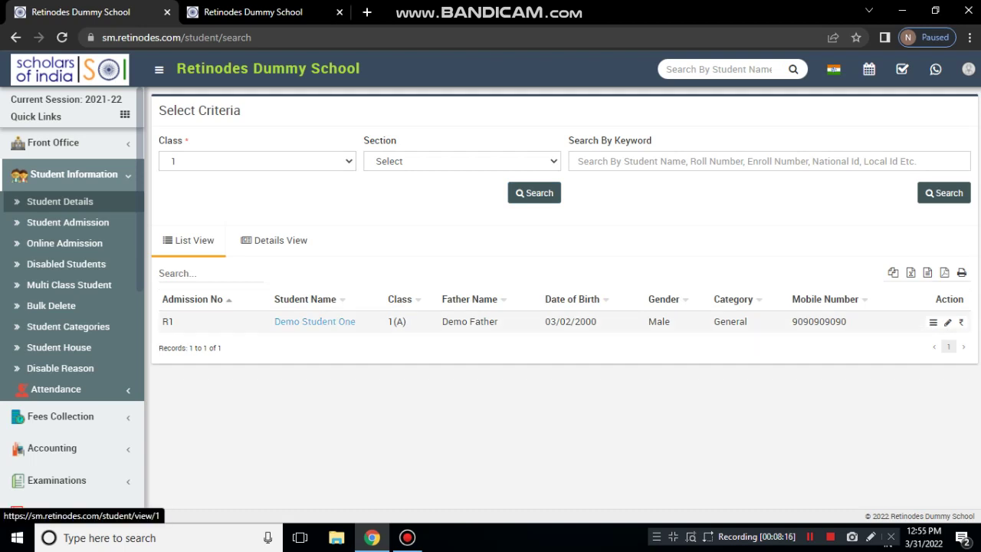
Open the student's profile in a new tab and review Fees, Exam, Documents and Timeline
{"action": "left_click", "coordinate": [314, 321], "text": "ctrl"}
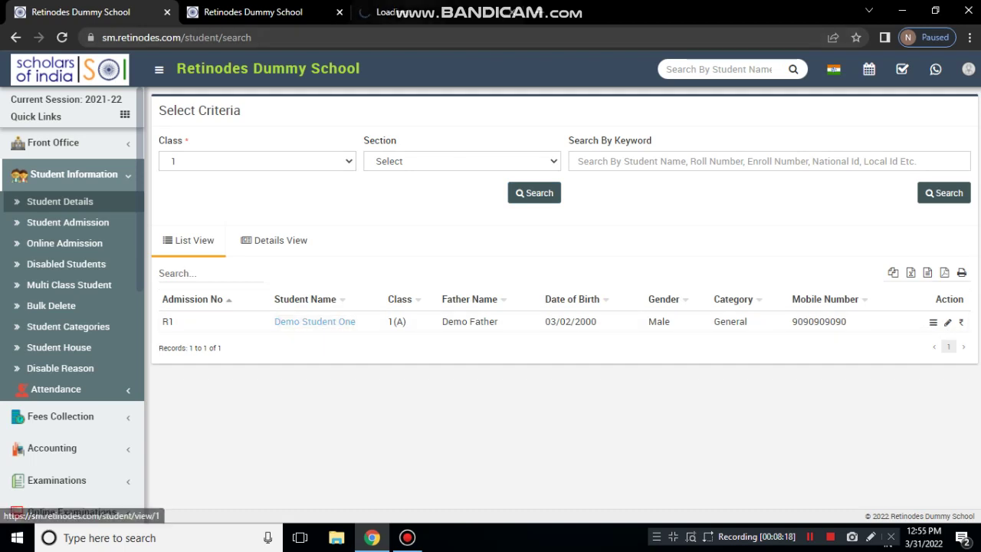
{"action": "key", "text": "ctrl+Tab"}
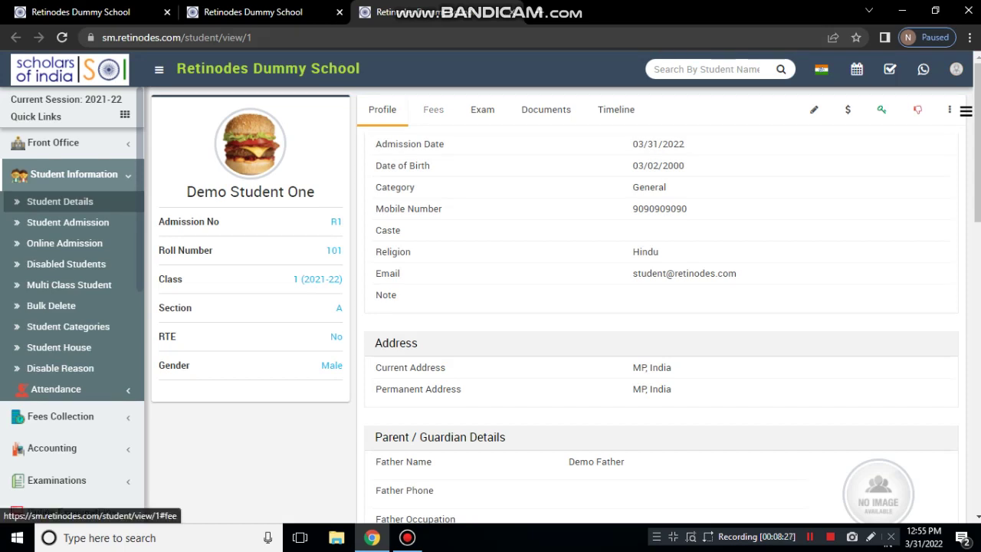
{"action": "left_click", "coordinate": [434, 109]}
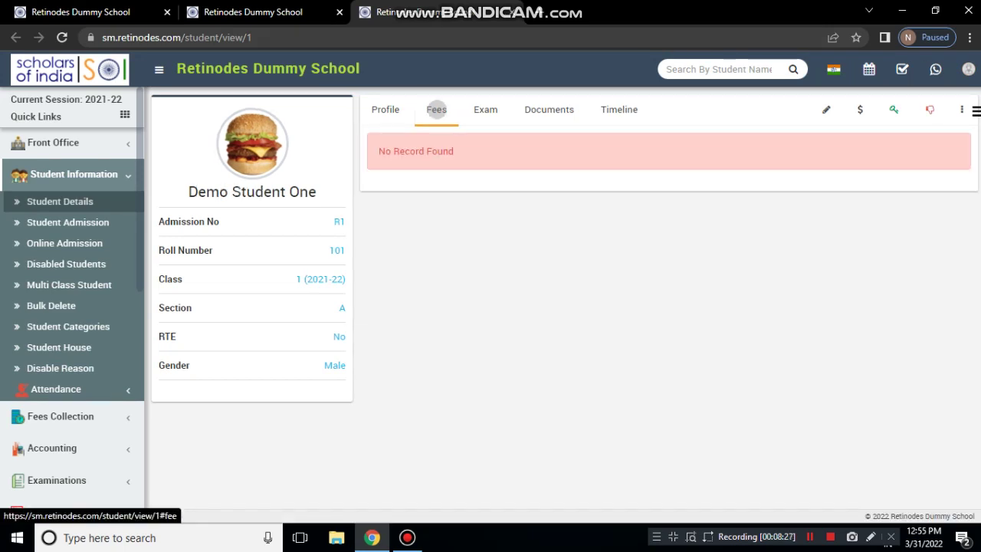
{"action": "left_click", "coordinate": [485, 110]}
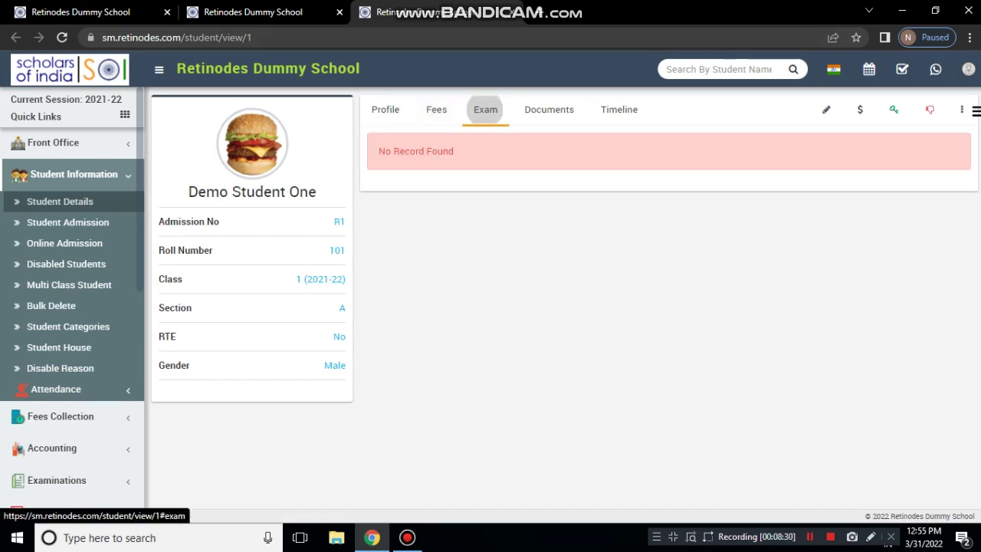
{"action": "left_click", "coordinate": [549, 110]}
{"action": "left_click", "coordinate": [620, 109]}
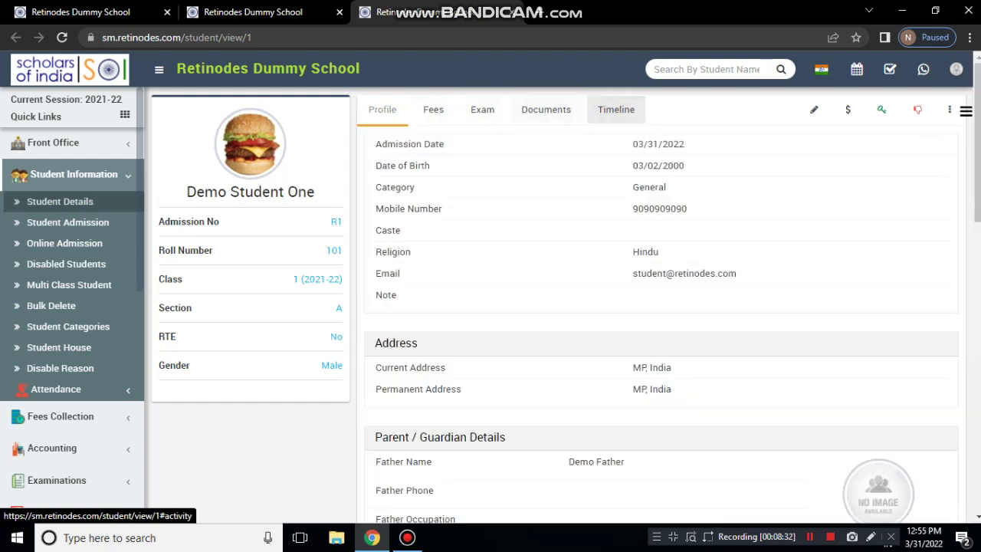
{"action": "left_click", "coordinate": [386, 109]}
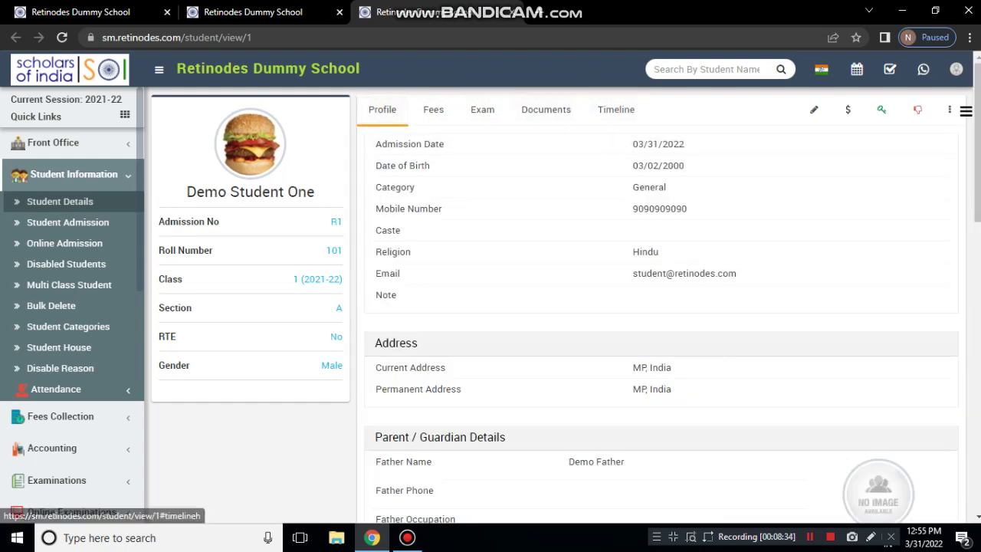
{"action": "left_click", "coordinate": [433, 110]}
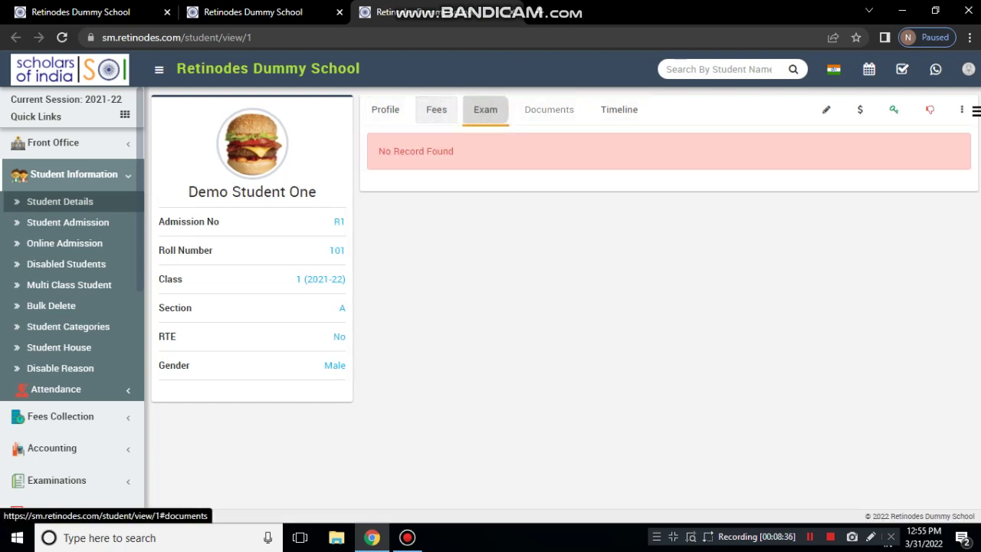
{"action": "left_click", "coordinate": [386, 109]}
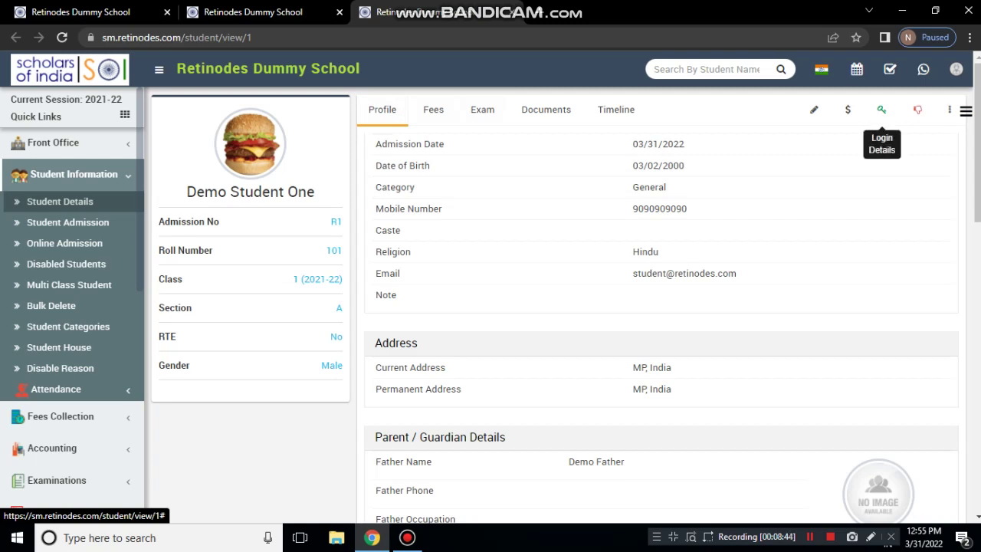
Show Login Details and highlight the student's username, password and the parent's username
{"action": "left_click", "coordinate": [882, 109]}
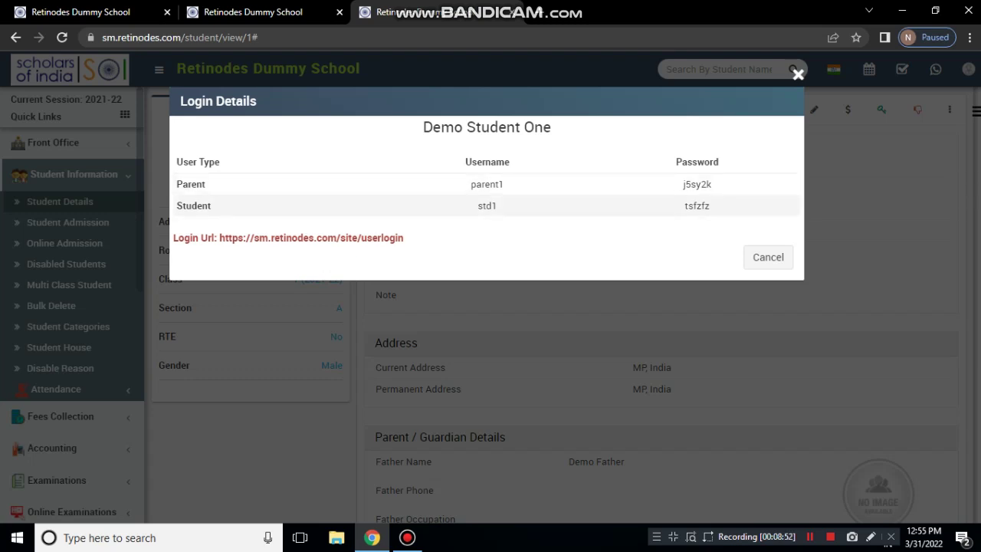
{"action": "left_click_drag", "start_coordinate": [482, 205], "coordinate": [496, 206]}
{"action": "left_click_drag", "start_coordinate": [685, 206], "coordinate": [710, 205]}
{"action": "left_click_drag", "start_coordinate": [471, 184], "coordinate": [502, 184]}
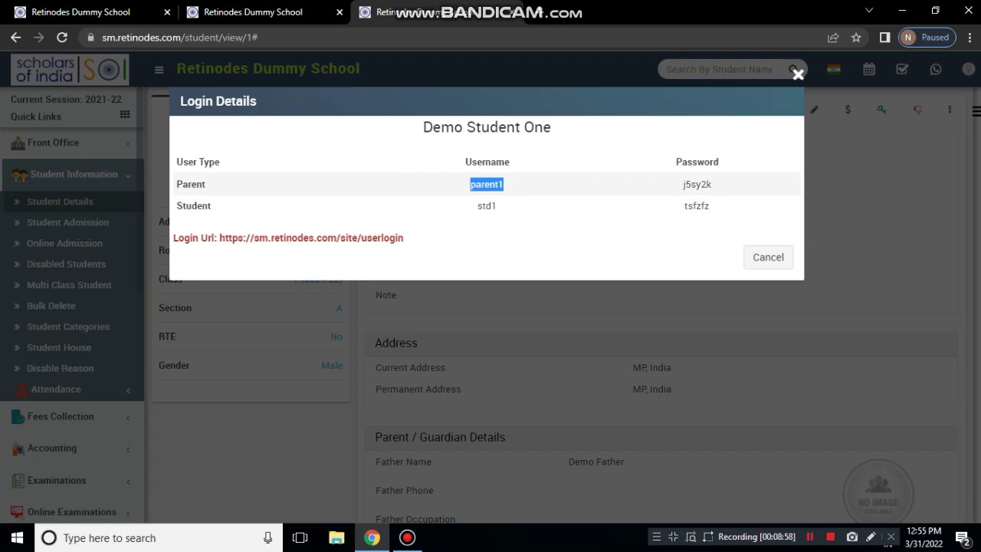